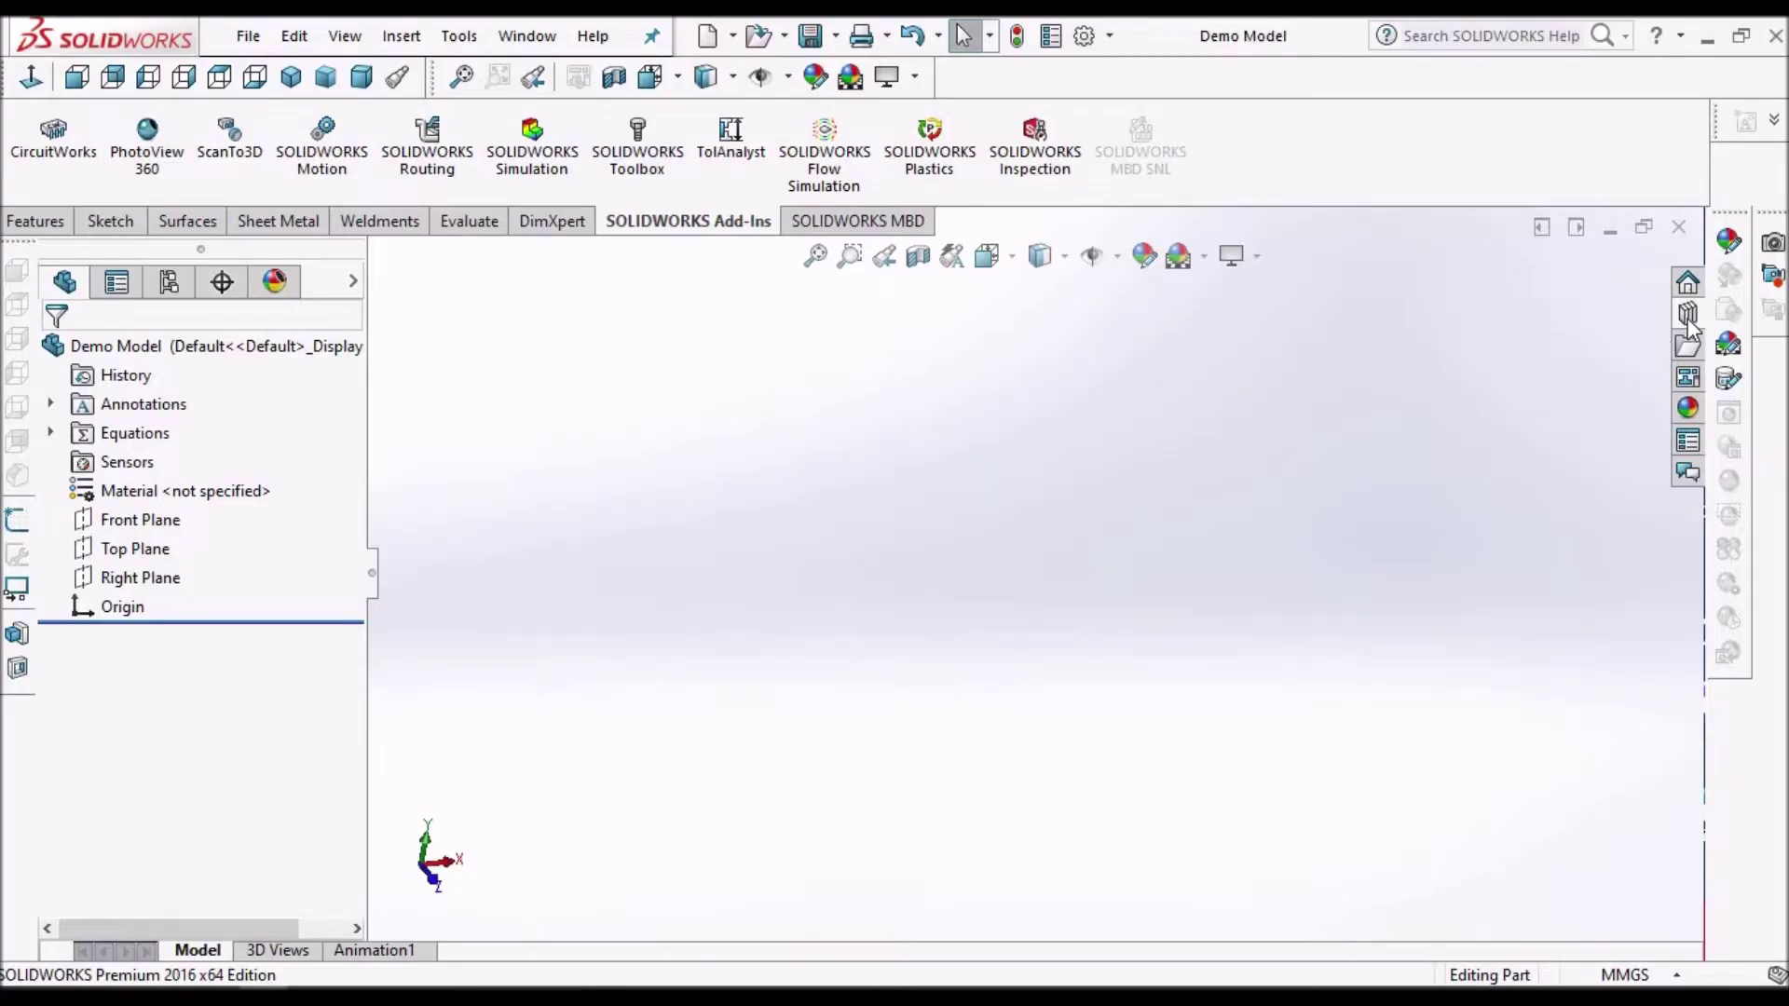
Load the SOLIDWORKS Toolbox add-in so its standard parts are available in the Design Library.
left_click(1694, 329)
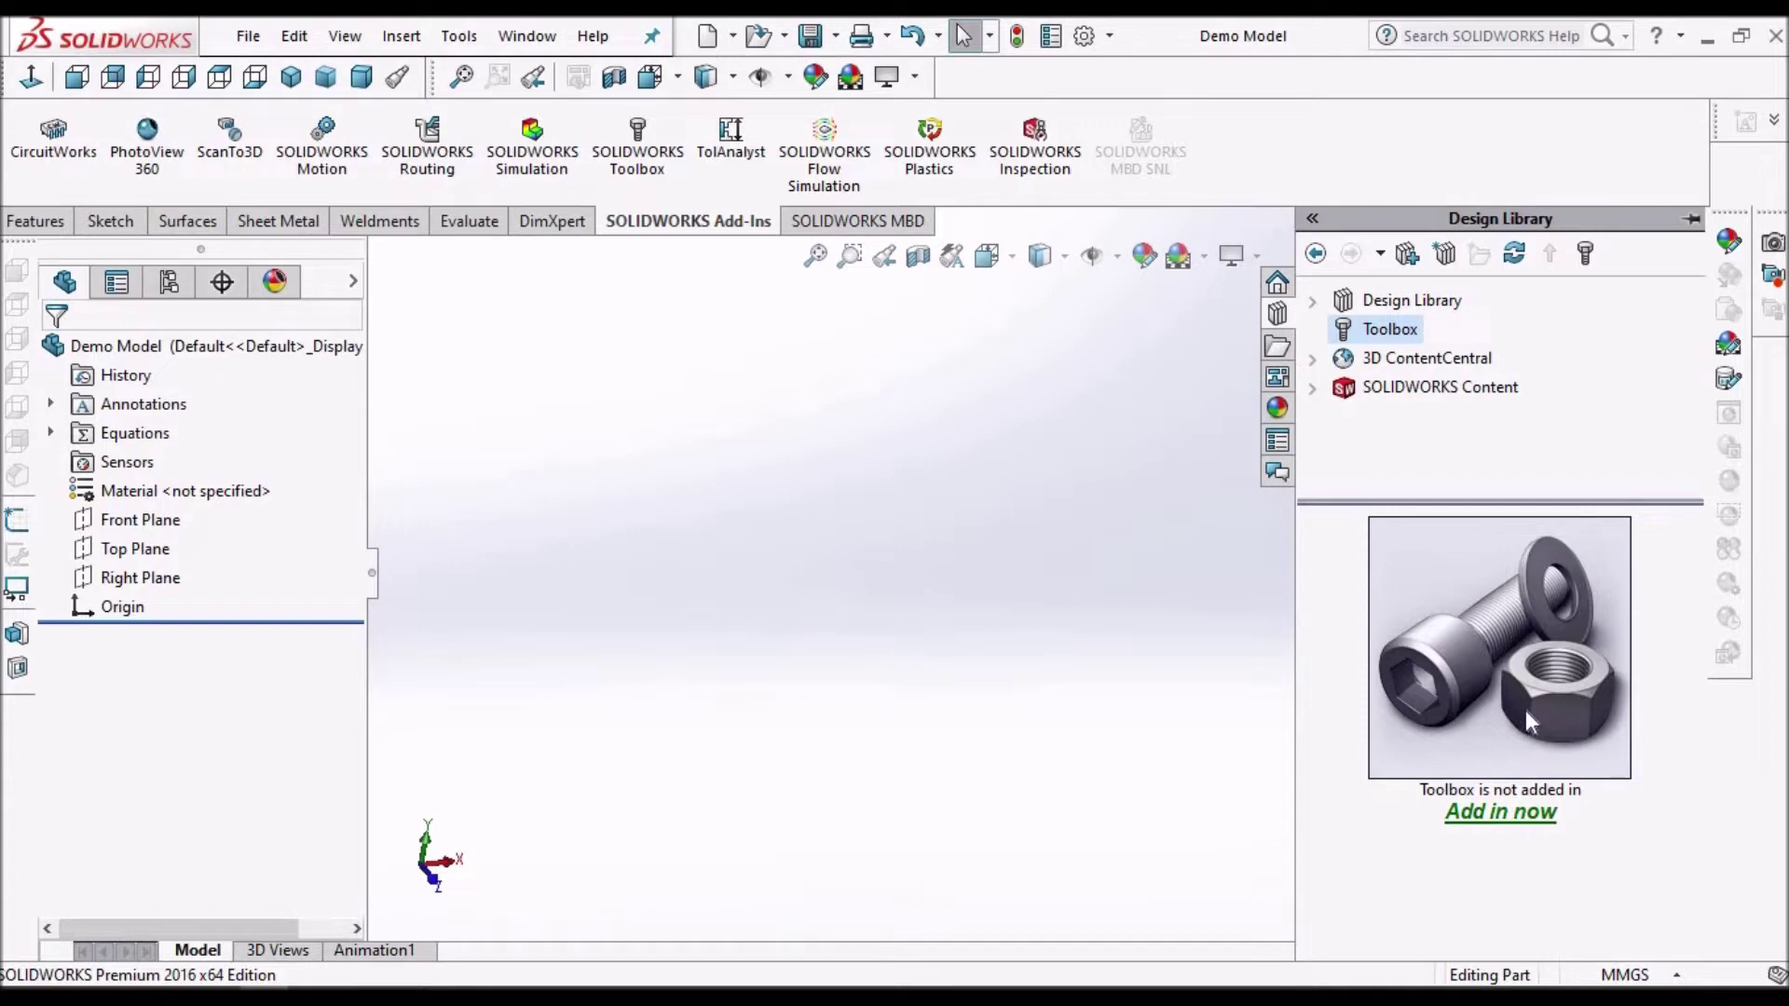
left_click(1119, 717)
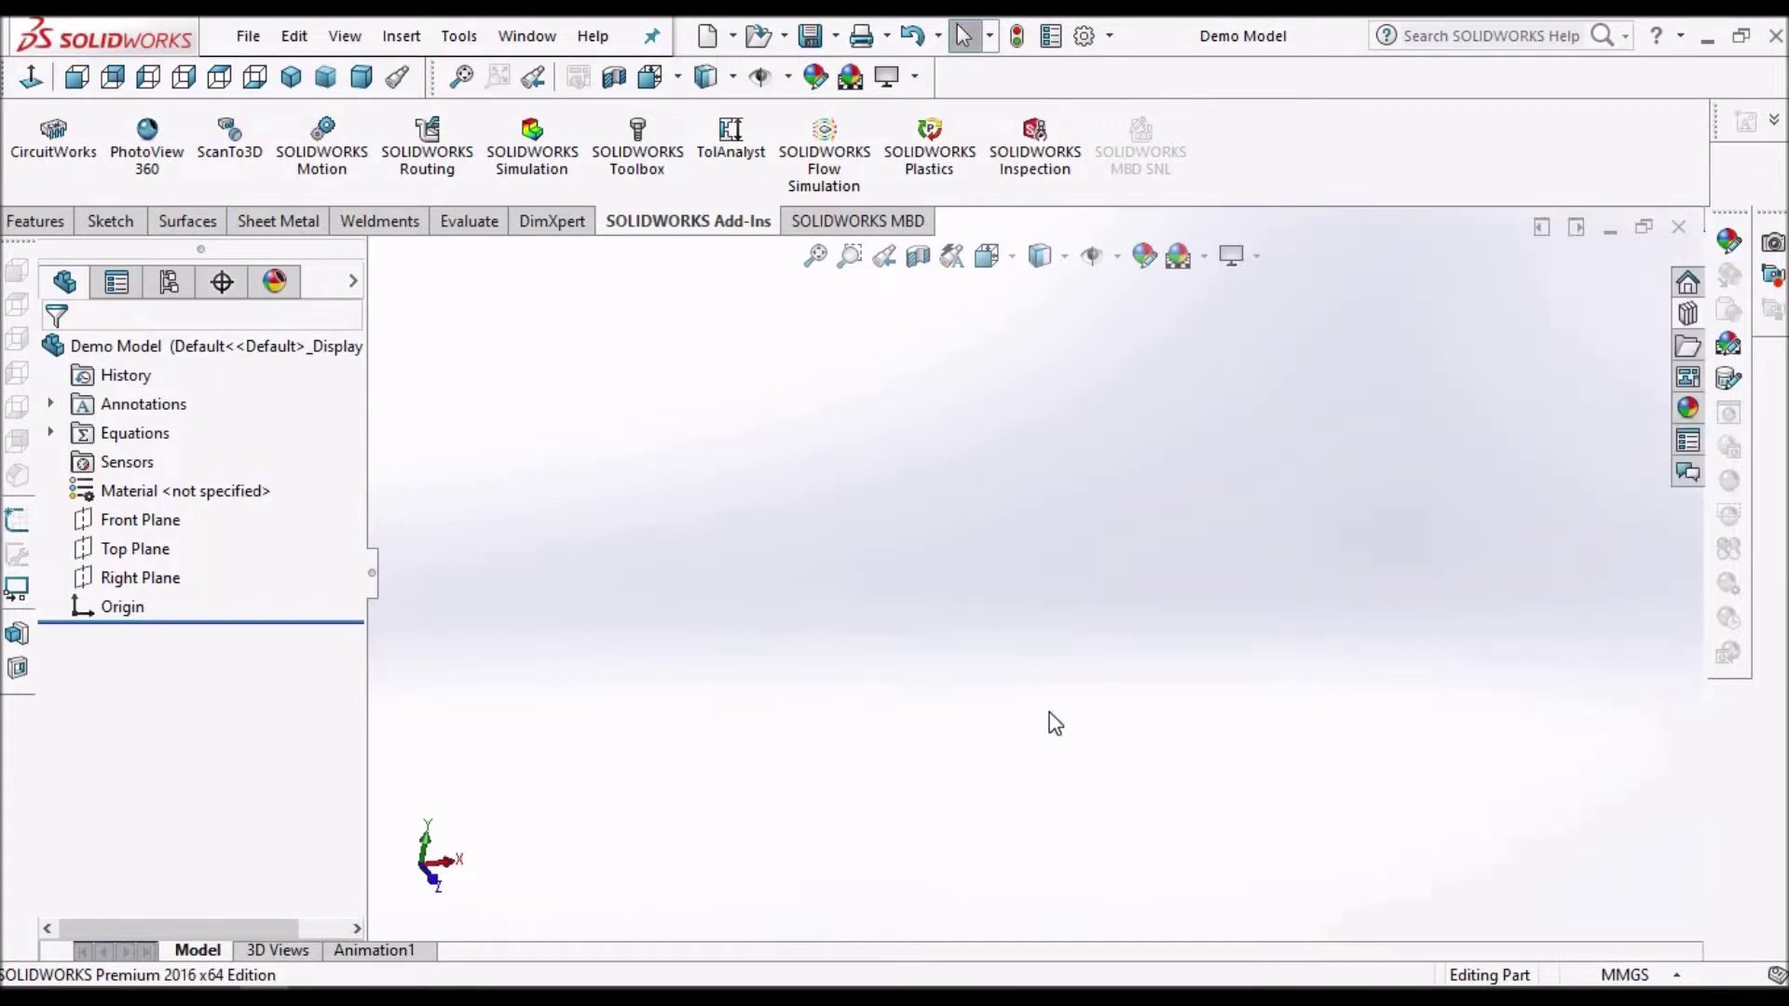
left_click(28, 221)
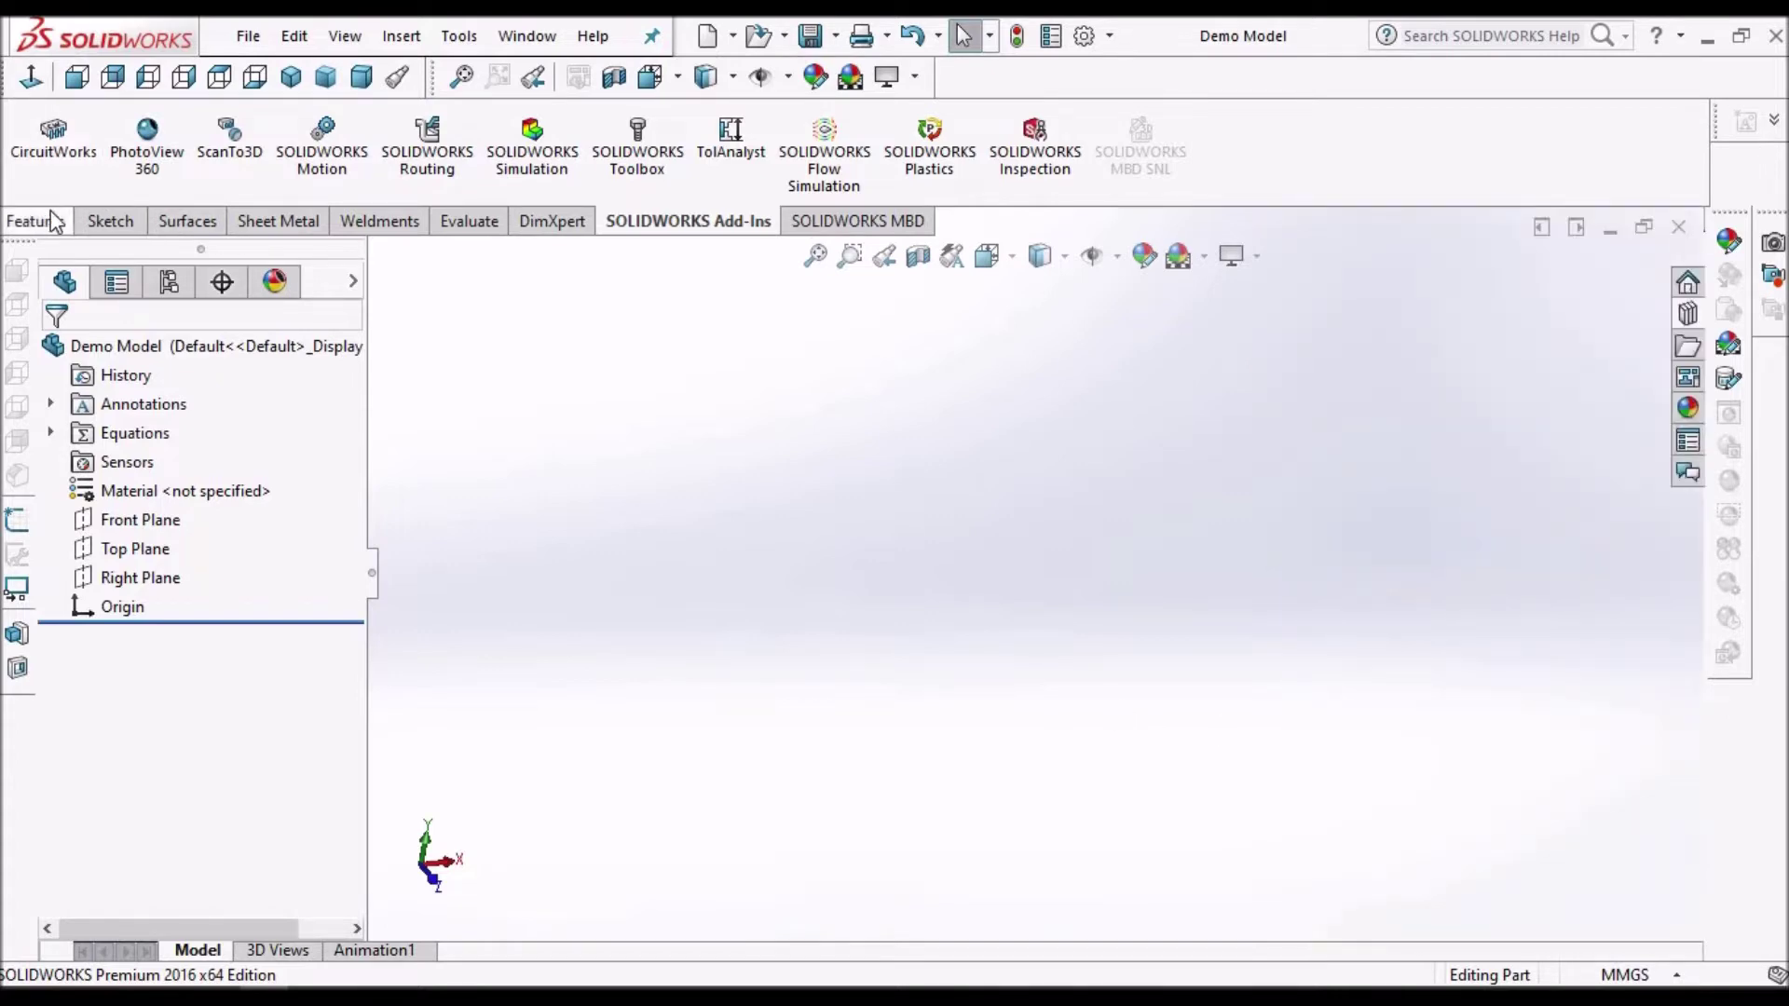
left_click(667, 223)
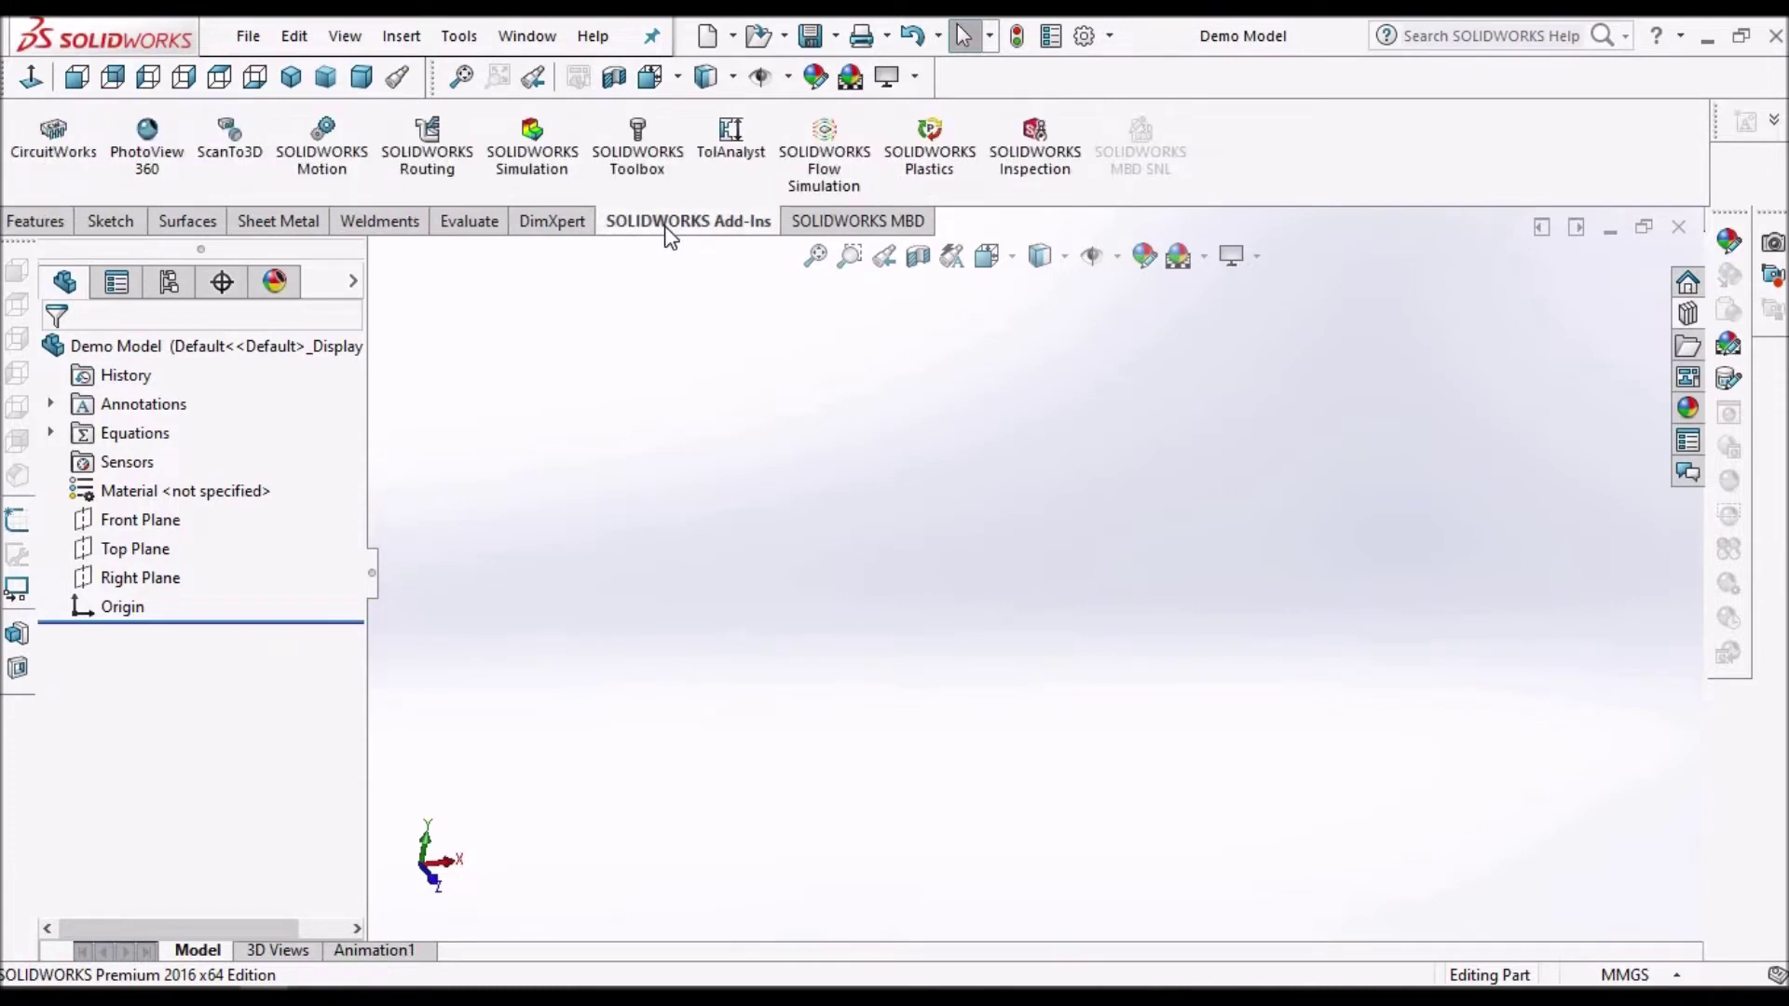
left_click(655, 158)
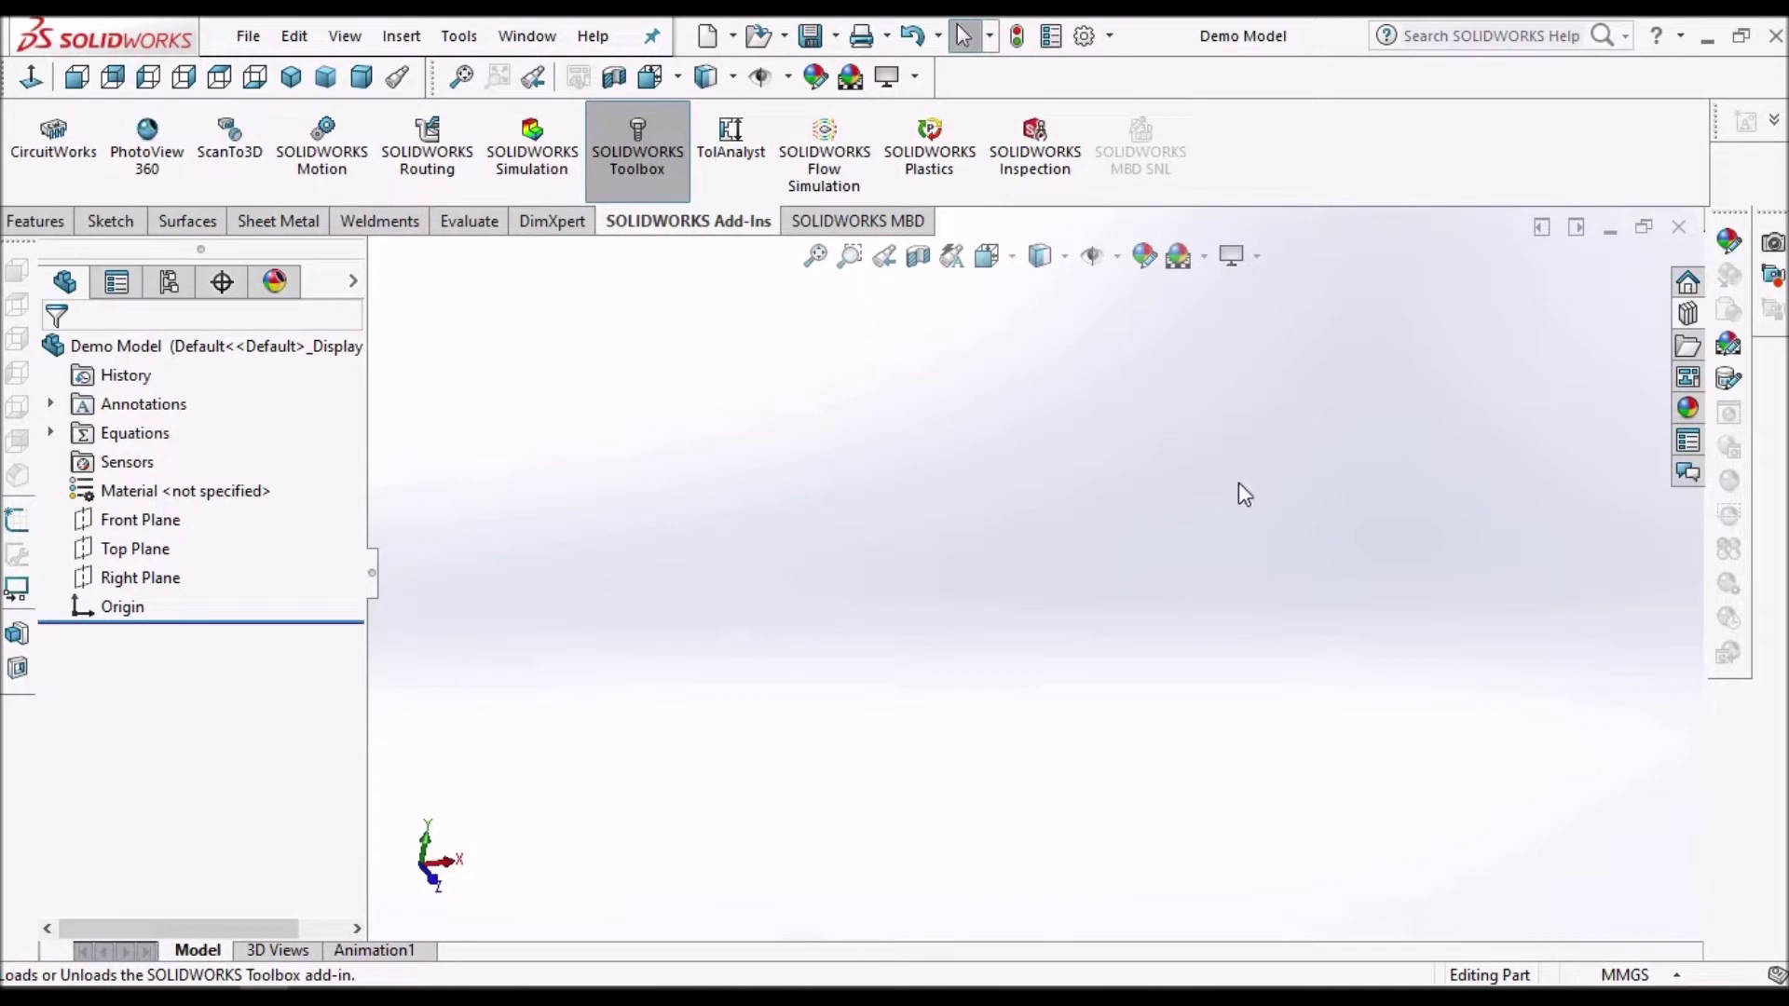
Open the Hex Head folder under ANSI Inch, Bolts and Screws in the Design Library's Toolbox.
left_click(1669, 318)
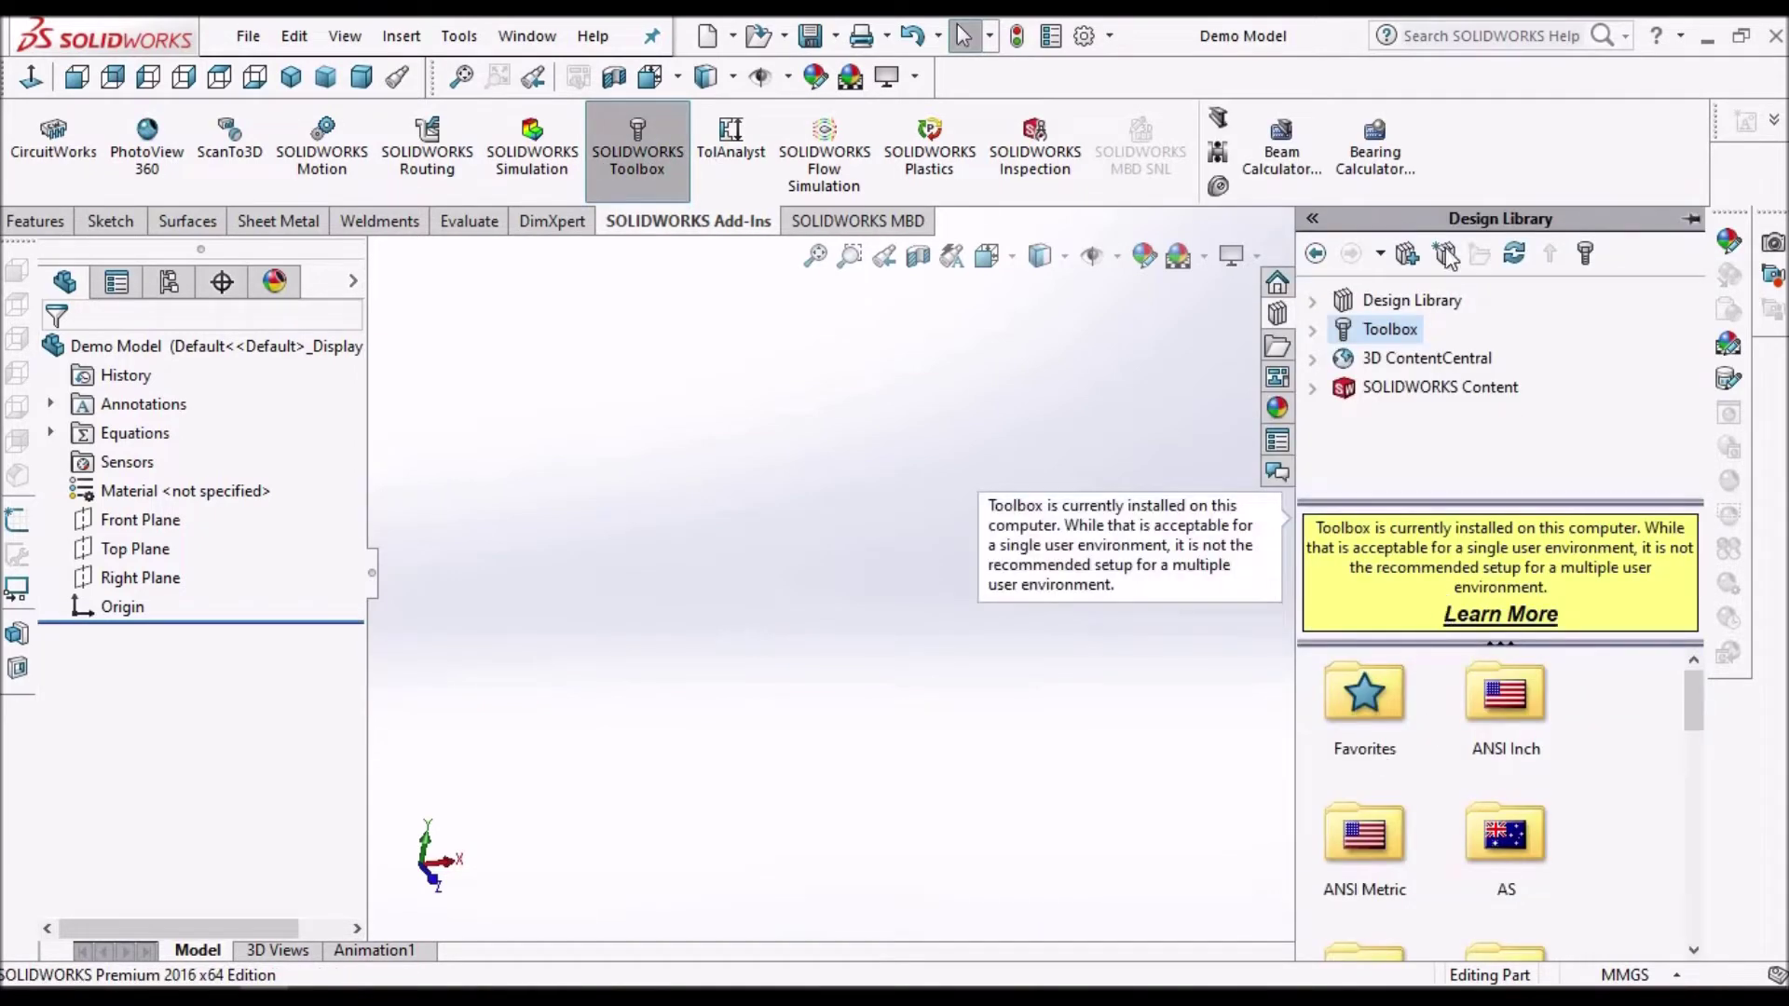
left_click(1314, 331)
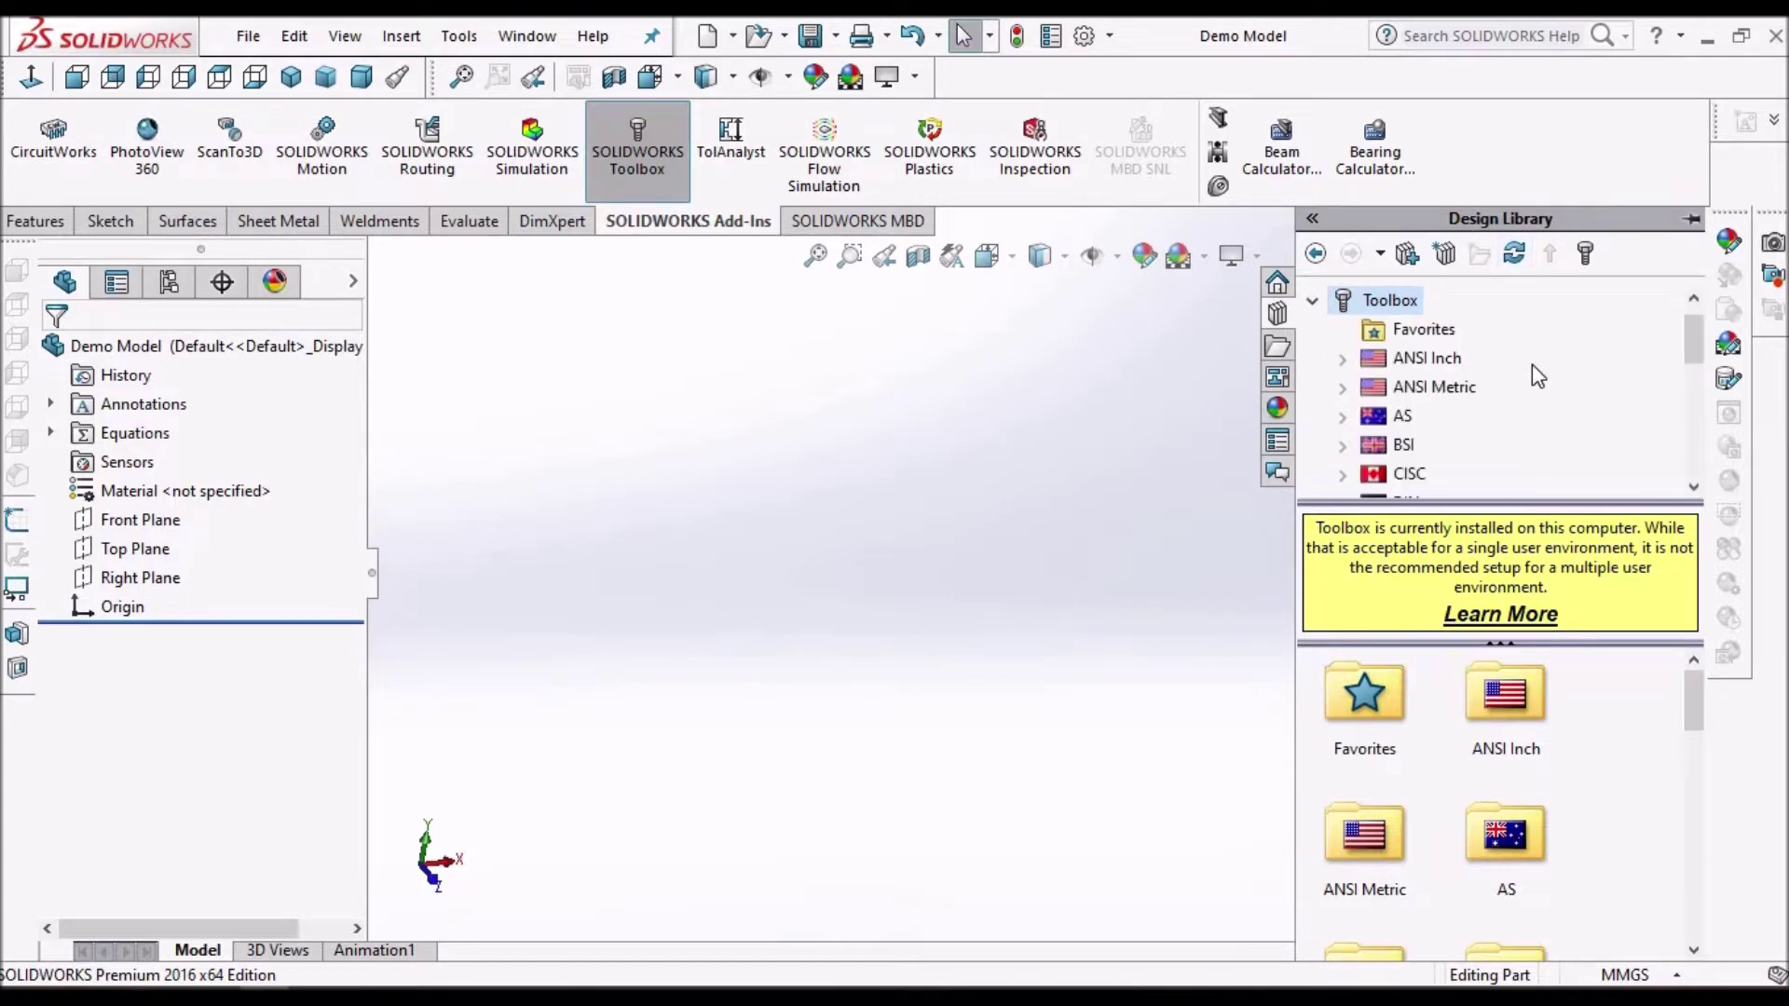
double_click(1502, 708)
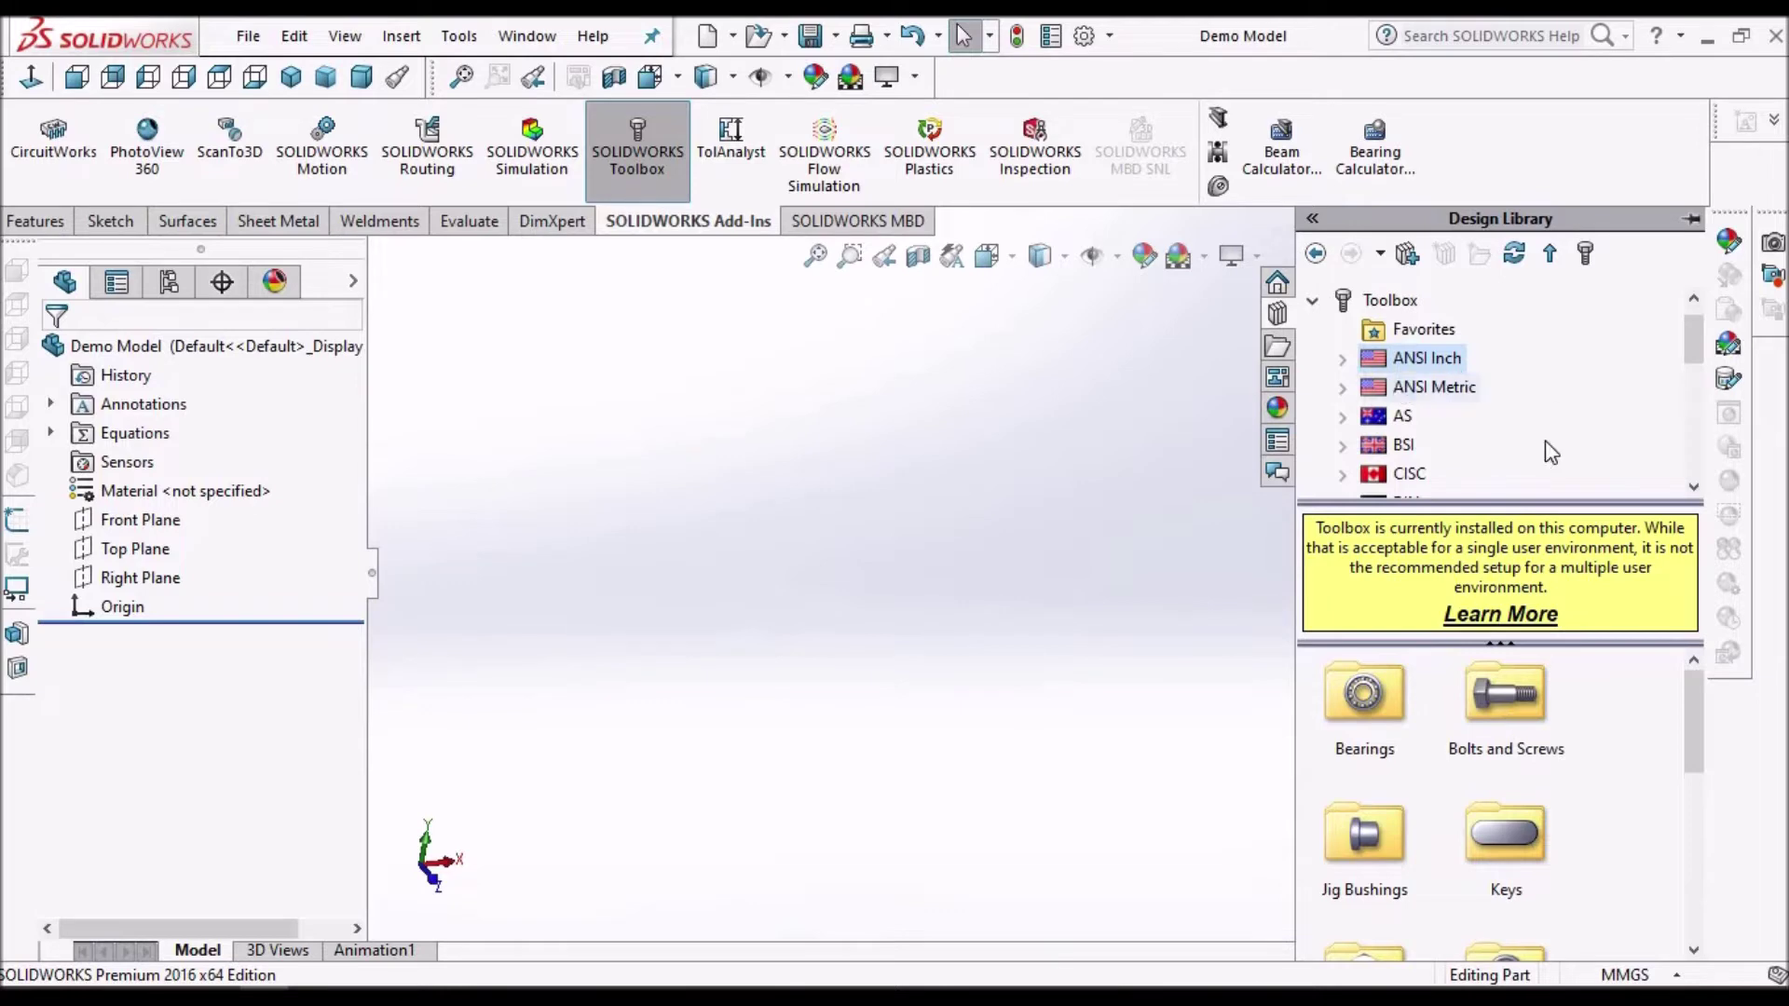
double_click(1507, 699)
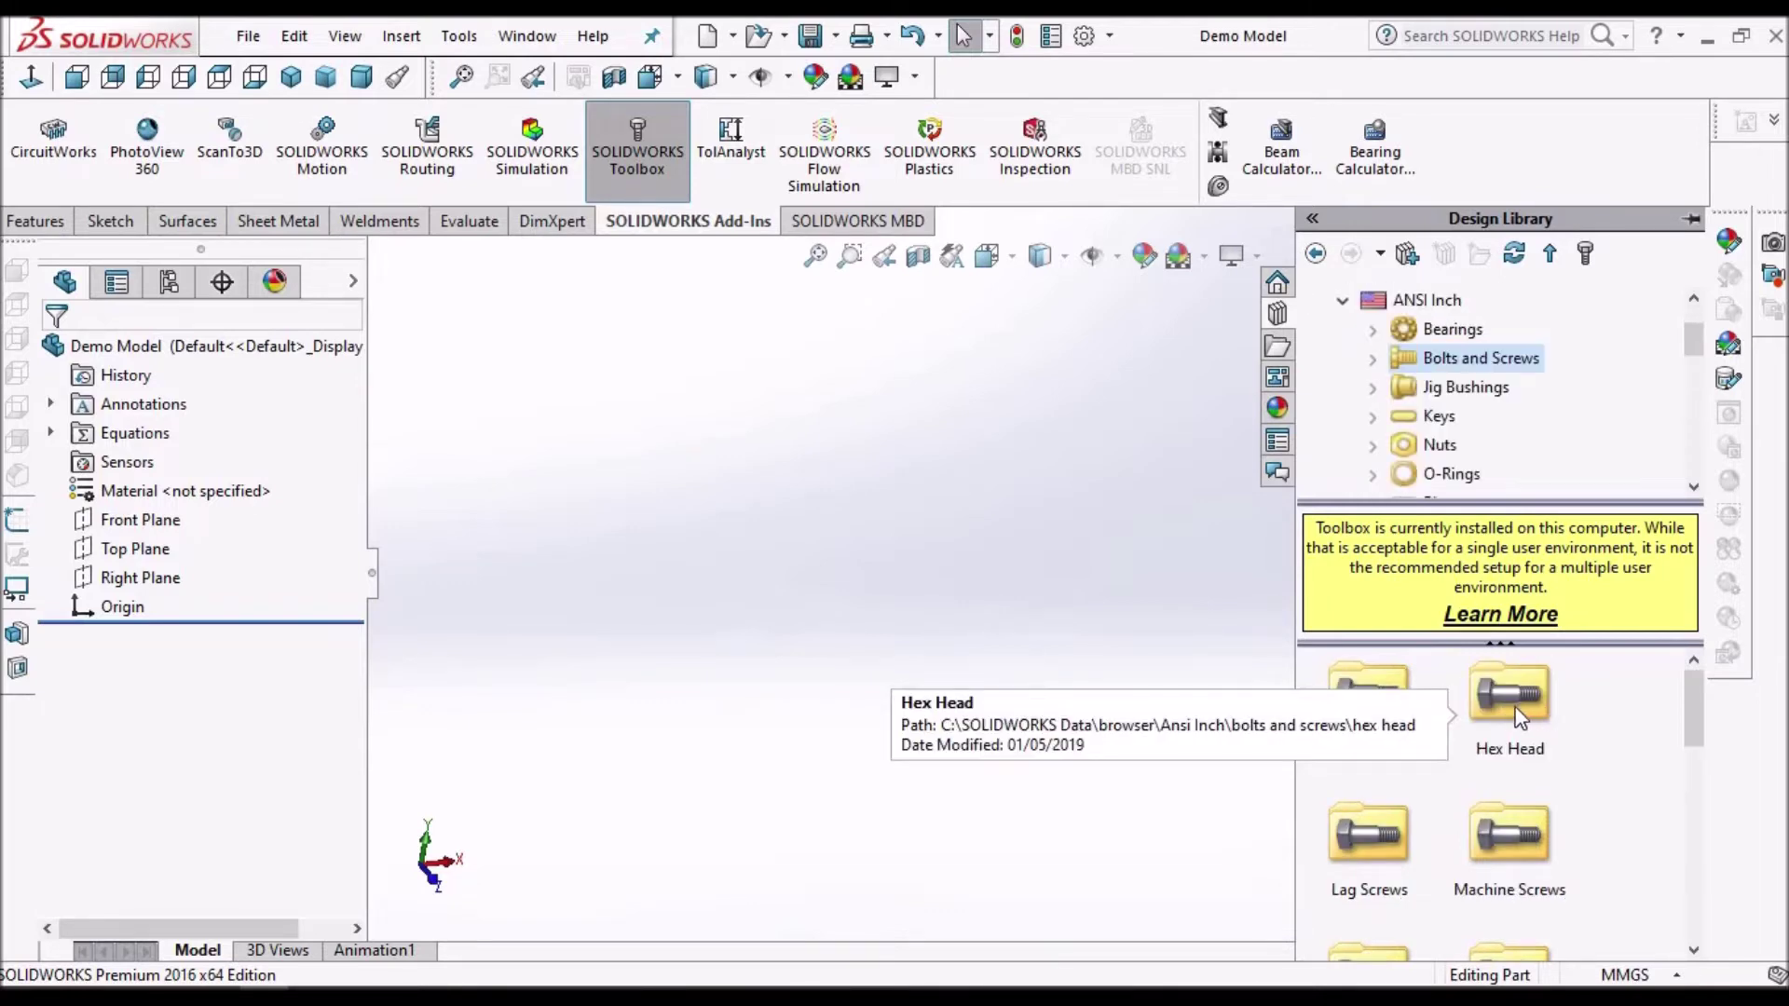
double_click(1510, 707)
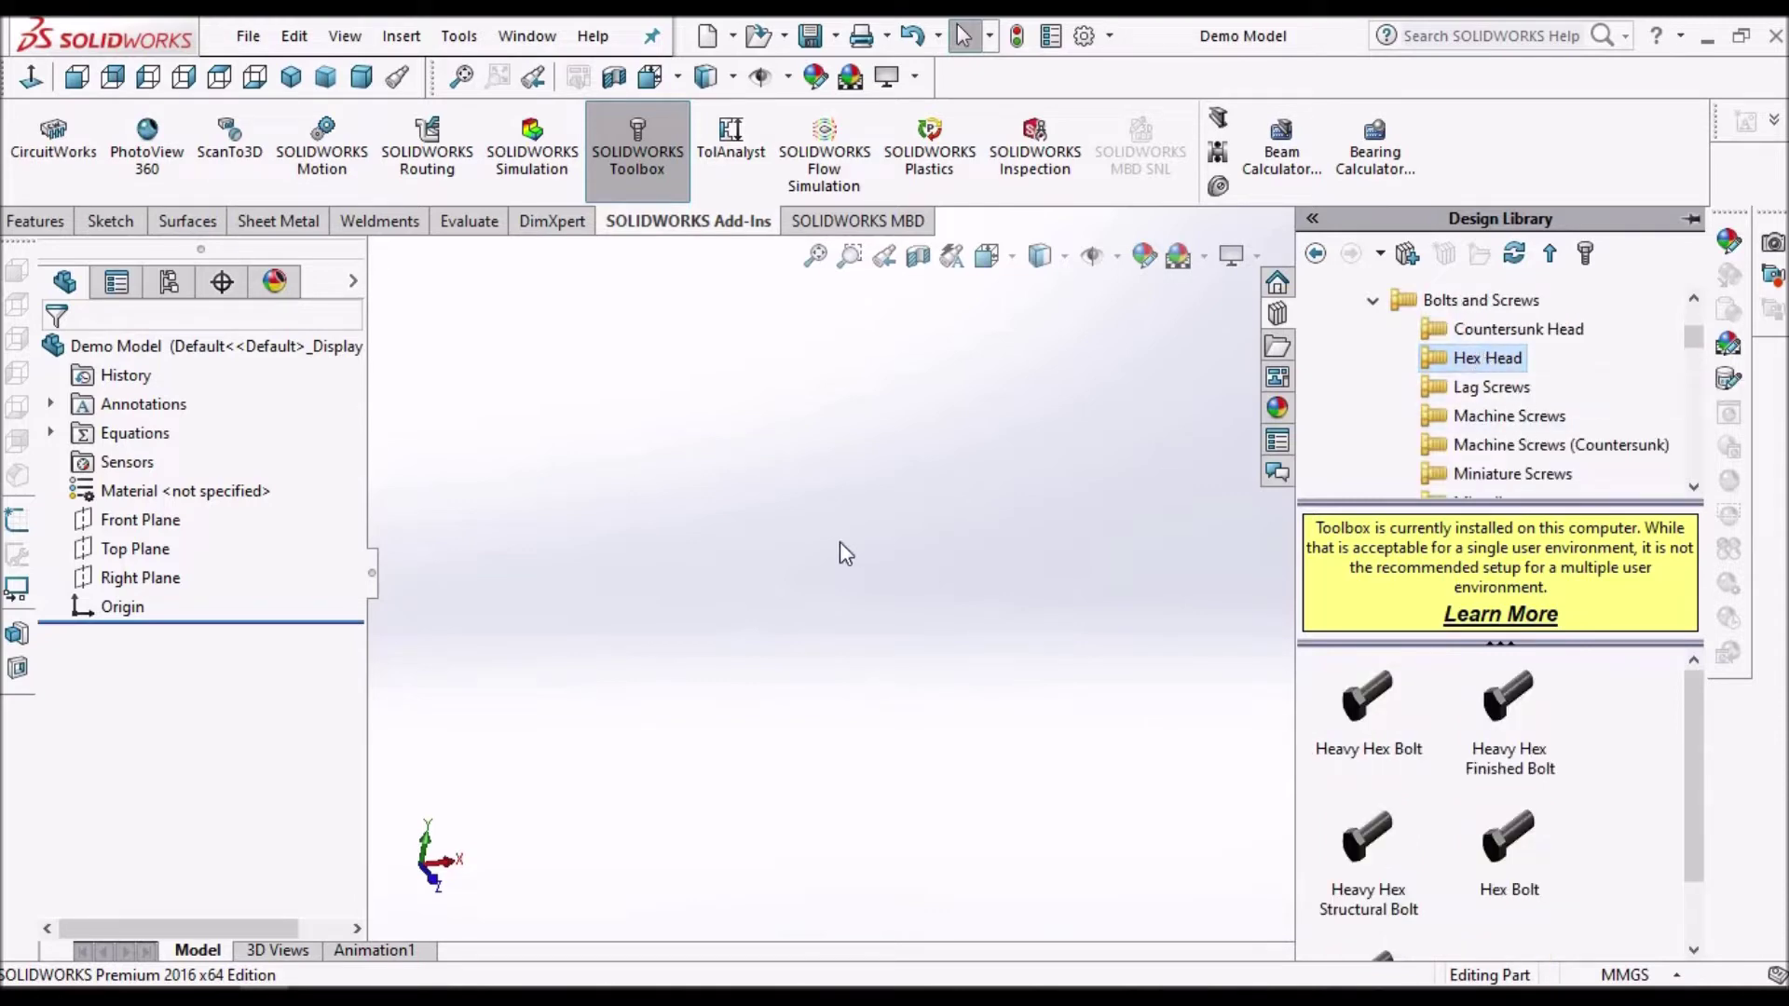
Insert the Heavy Hex Finished Bolt from the Toolbox into the Demo Model as a derived part.
left_click_drag(1508, 699, 935, 558)
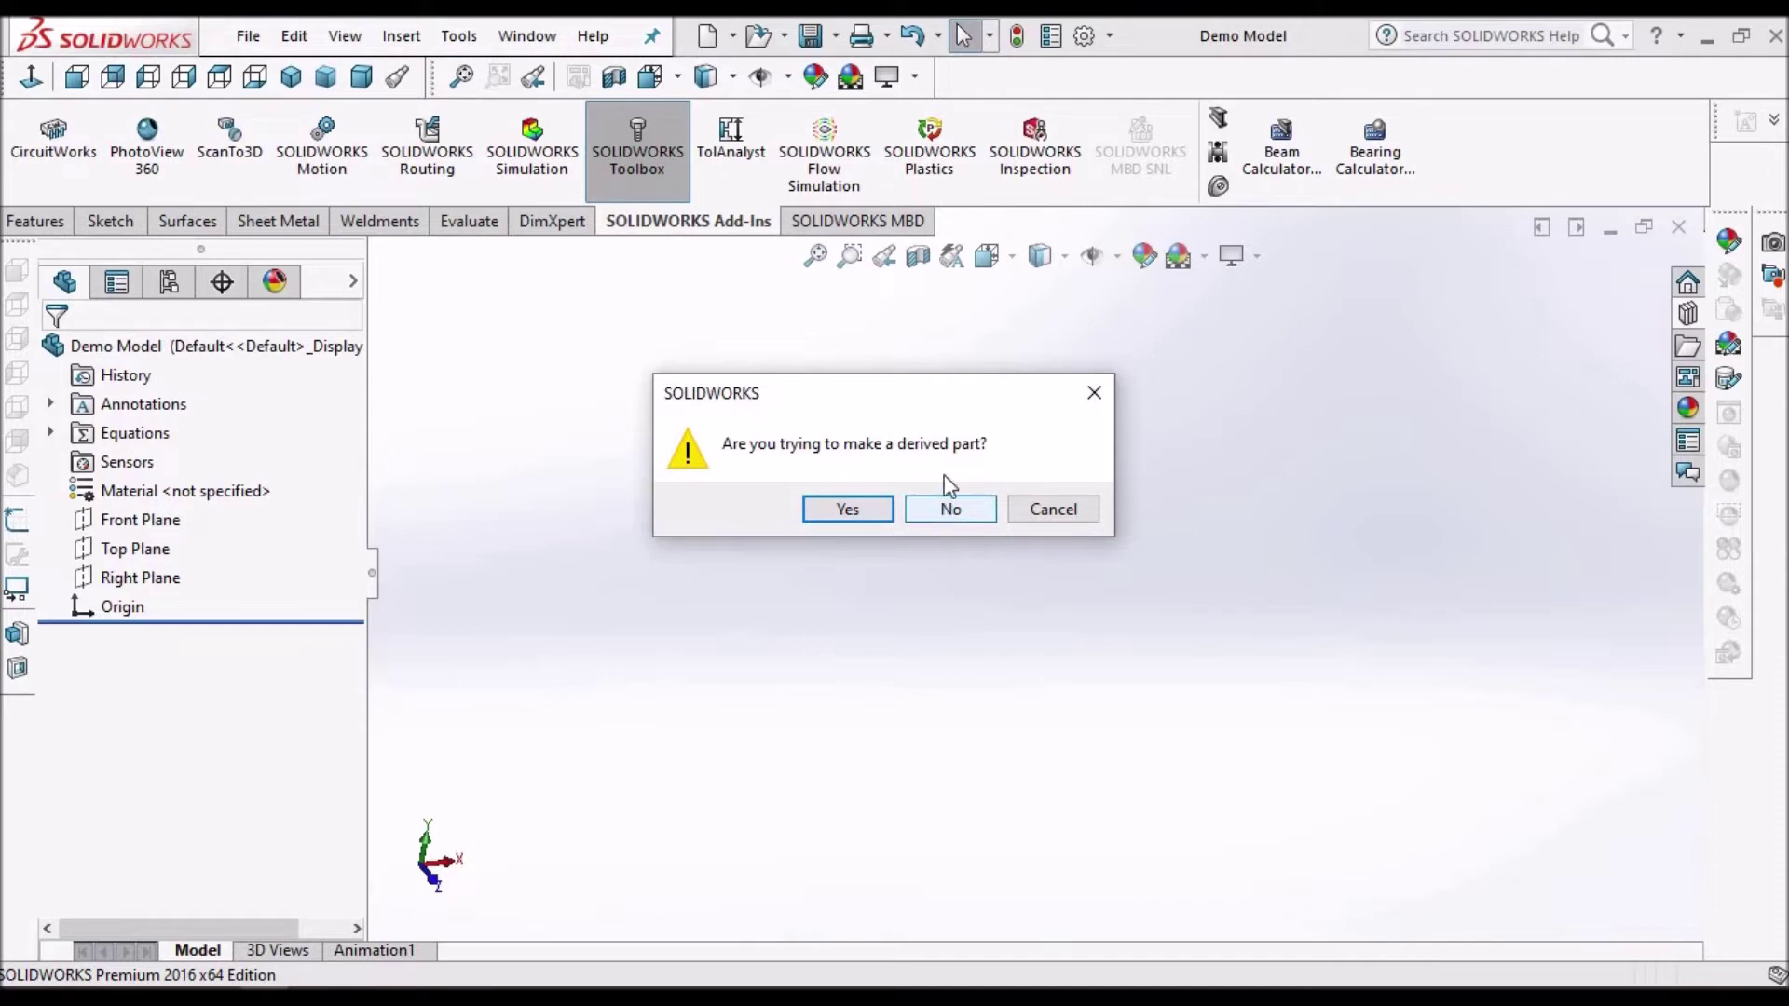
left_click(848, 510)
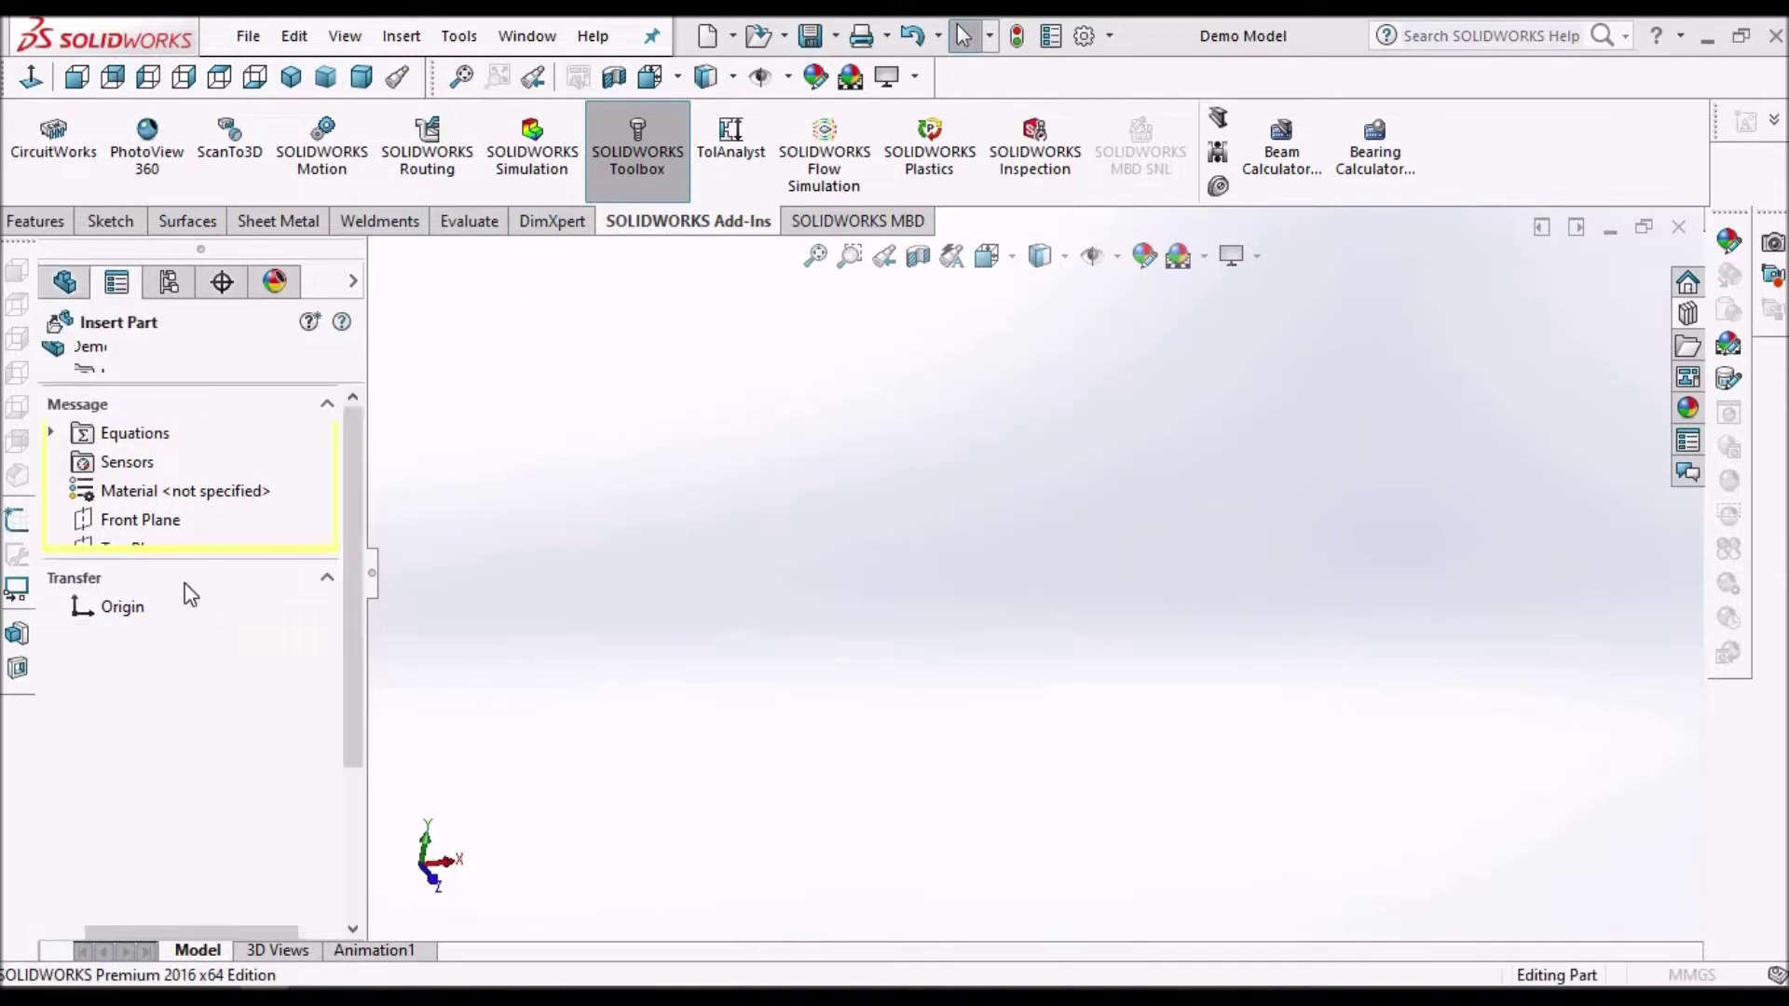
left_click(55, 358)
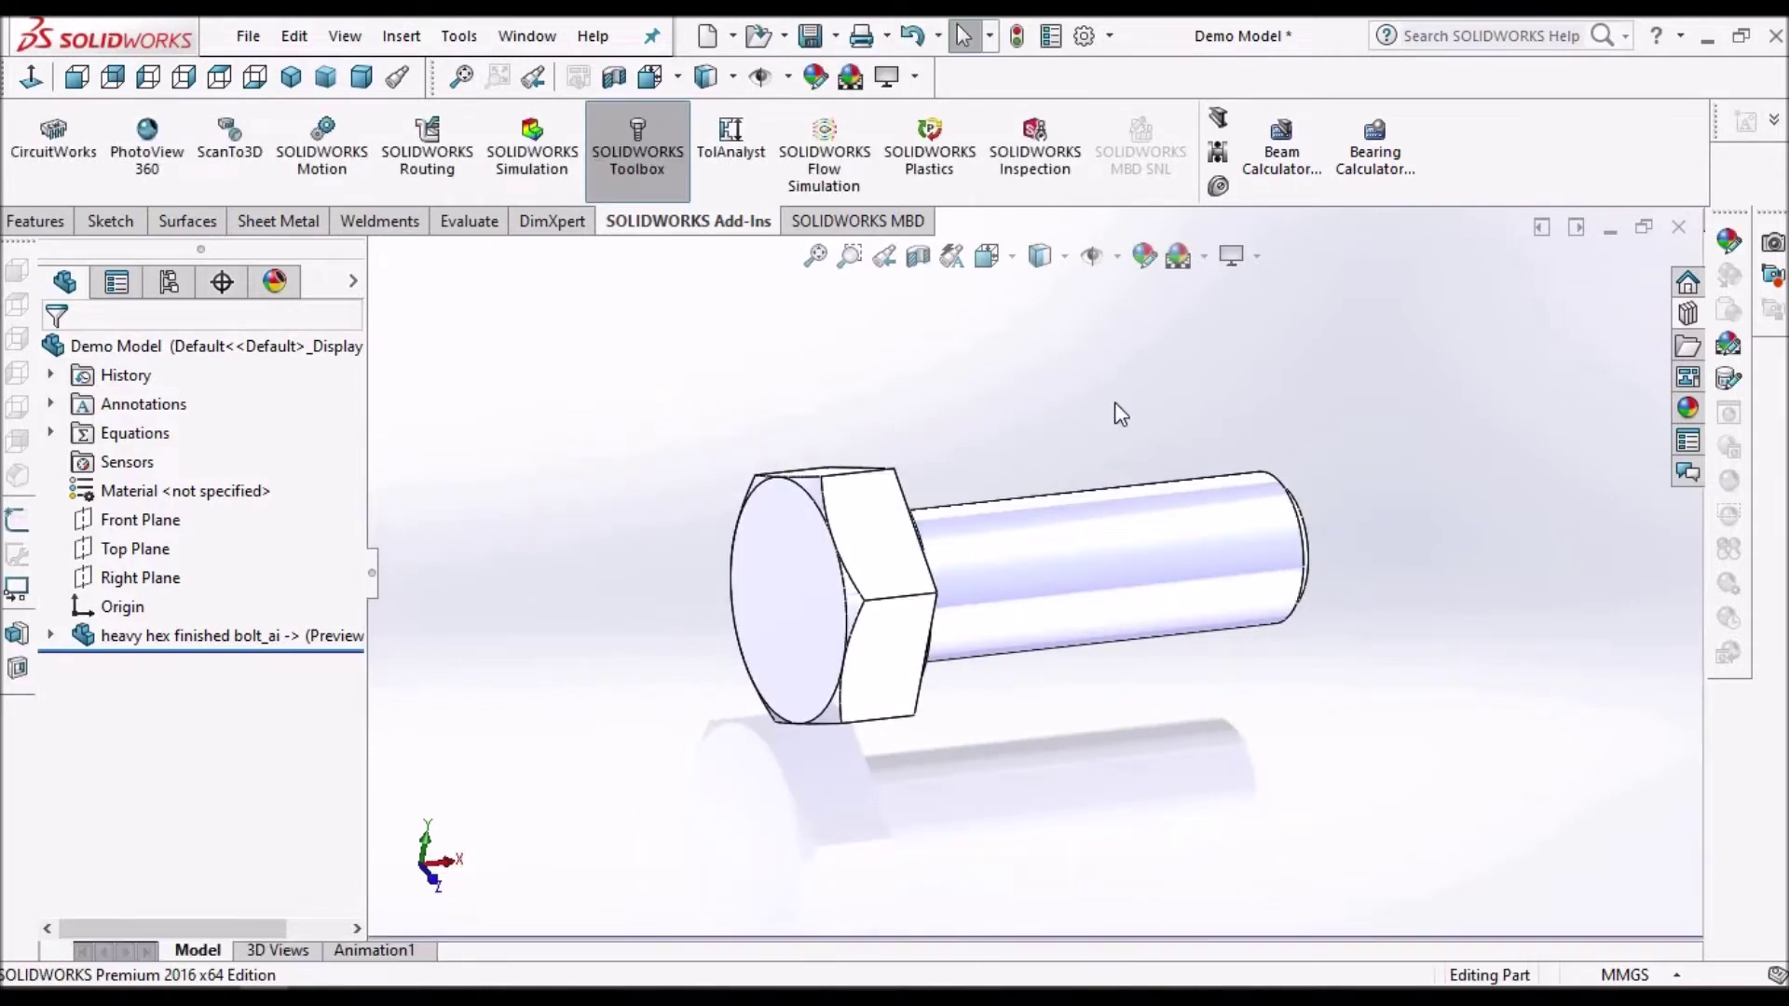
middle_click_drag(1115, 402, 1010, 619)
scroll(1004, 612, "up", 3)
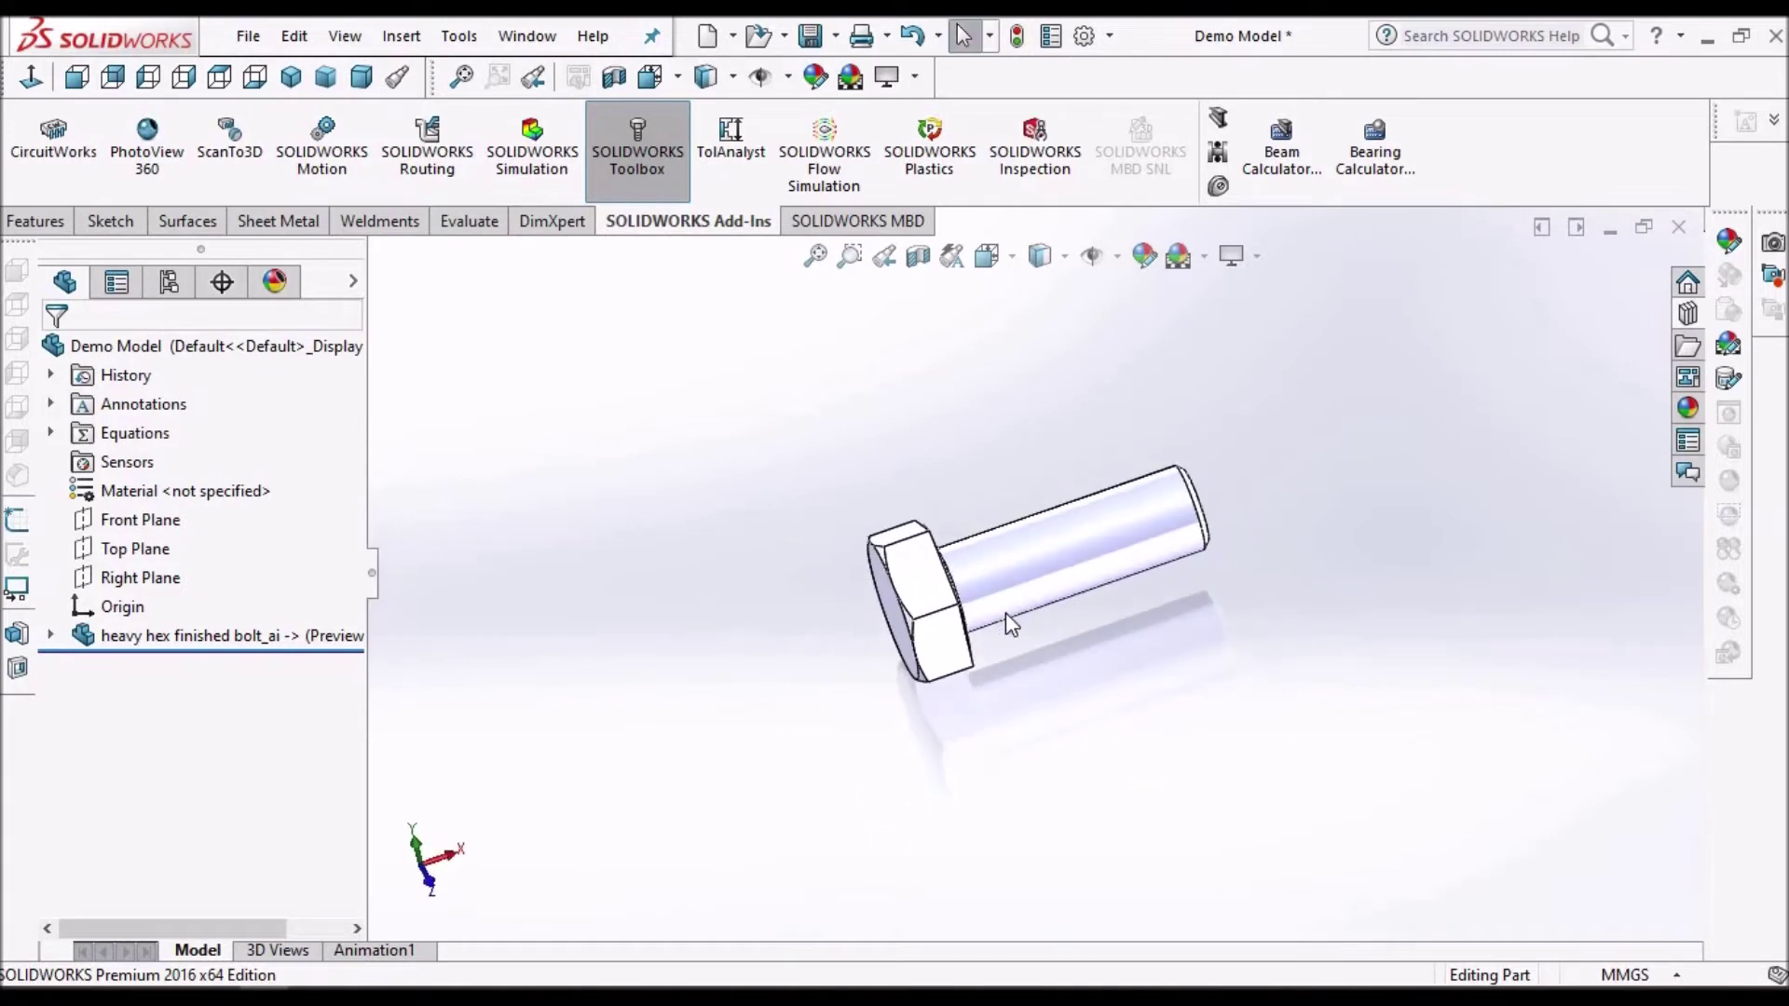
Open the Heavy Hex Finished Bolt from the Toolbox as a separate part instead of a derived one, and inspect it.
left_click(1688, 315)
left_click_drag(1527, 723, 878, 700)
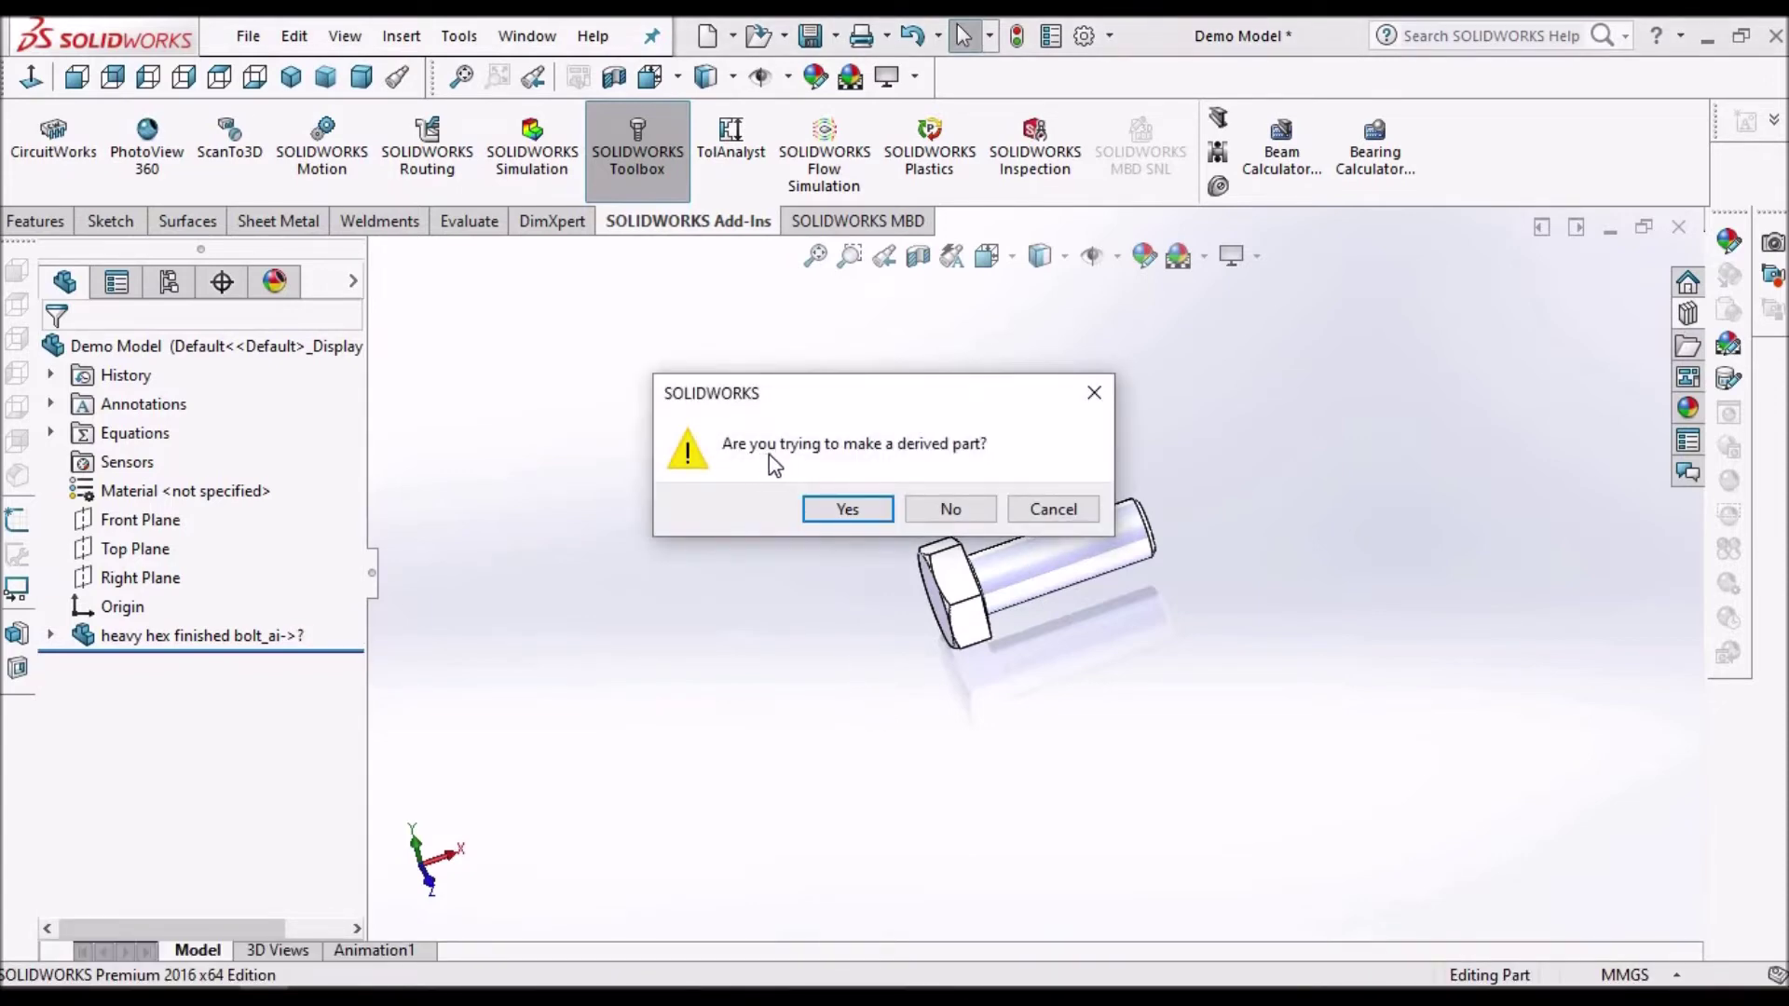
left_click(949, 511)
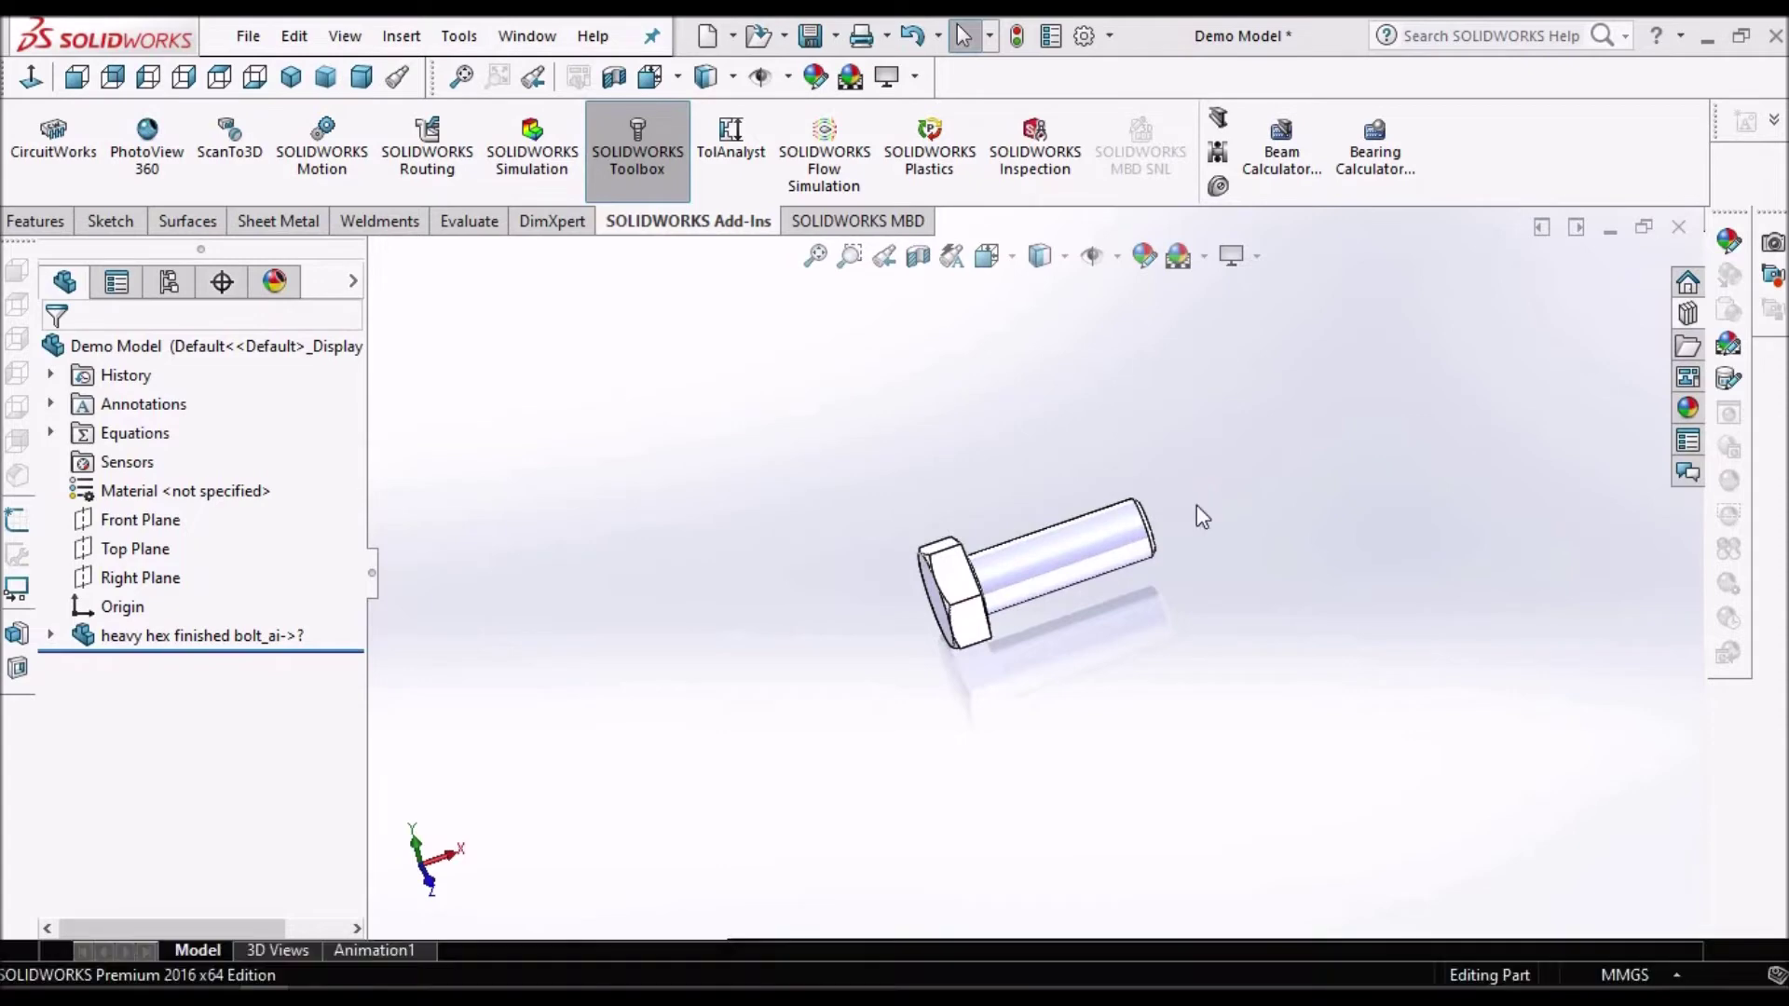
left_click(952, 566)
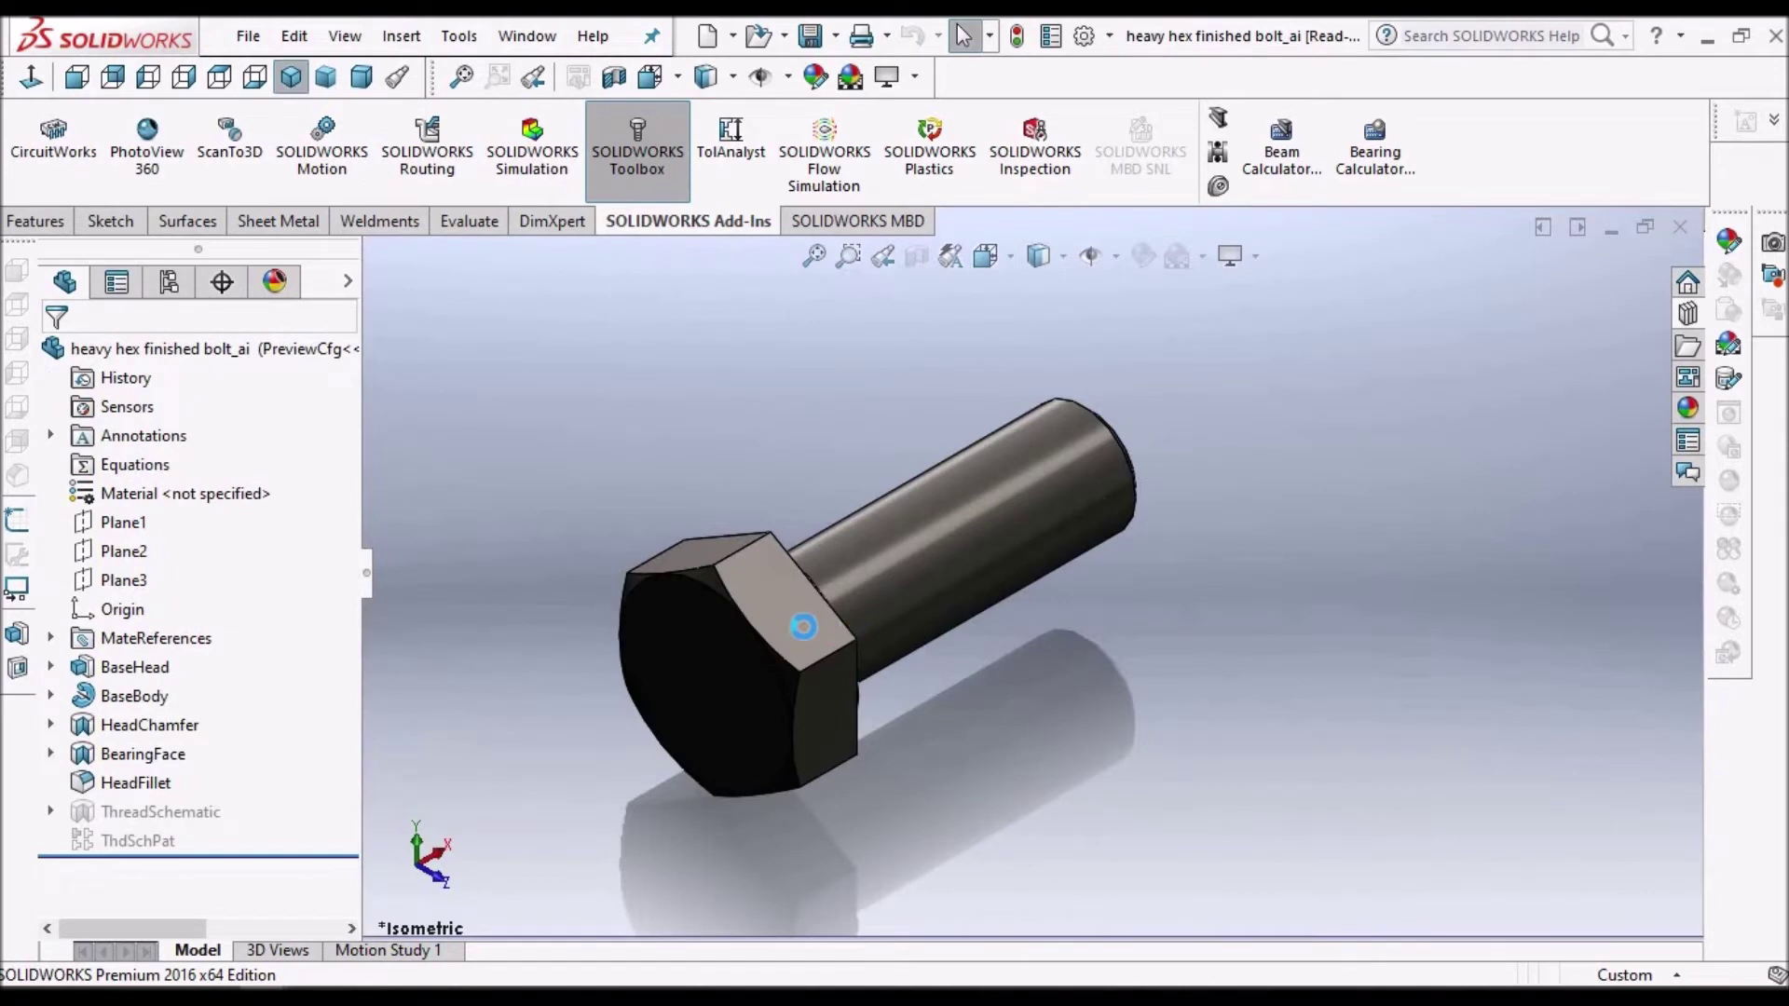
middle_click_drag(804, 628, 1277, 461)
scroll(1025, 577, "down", 3)
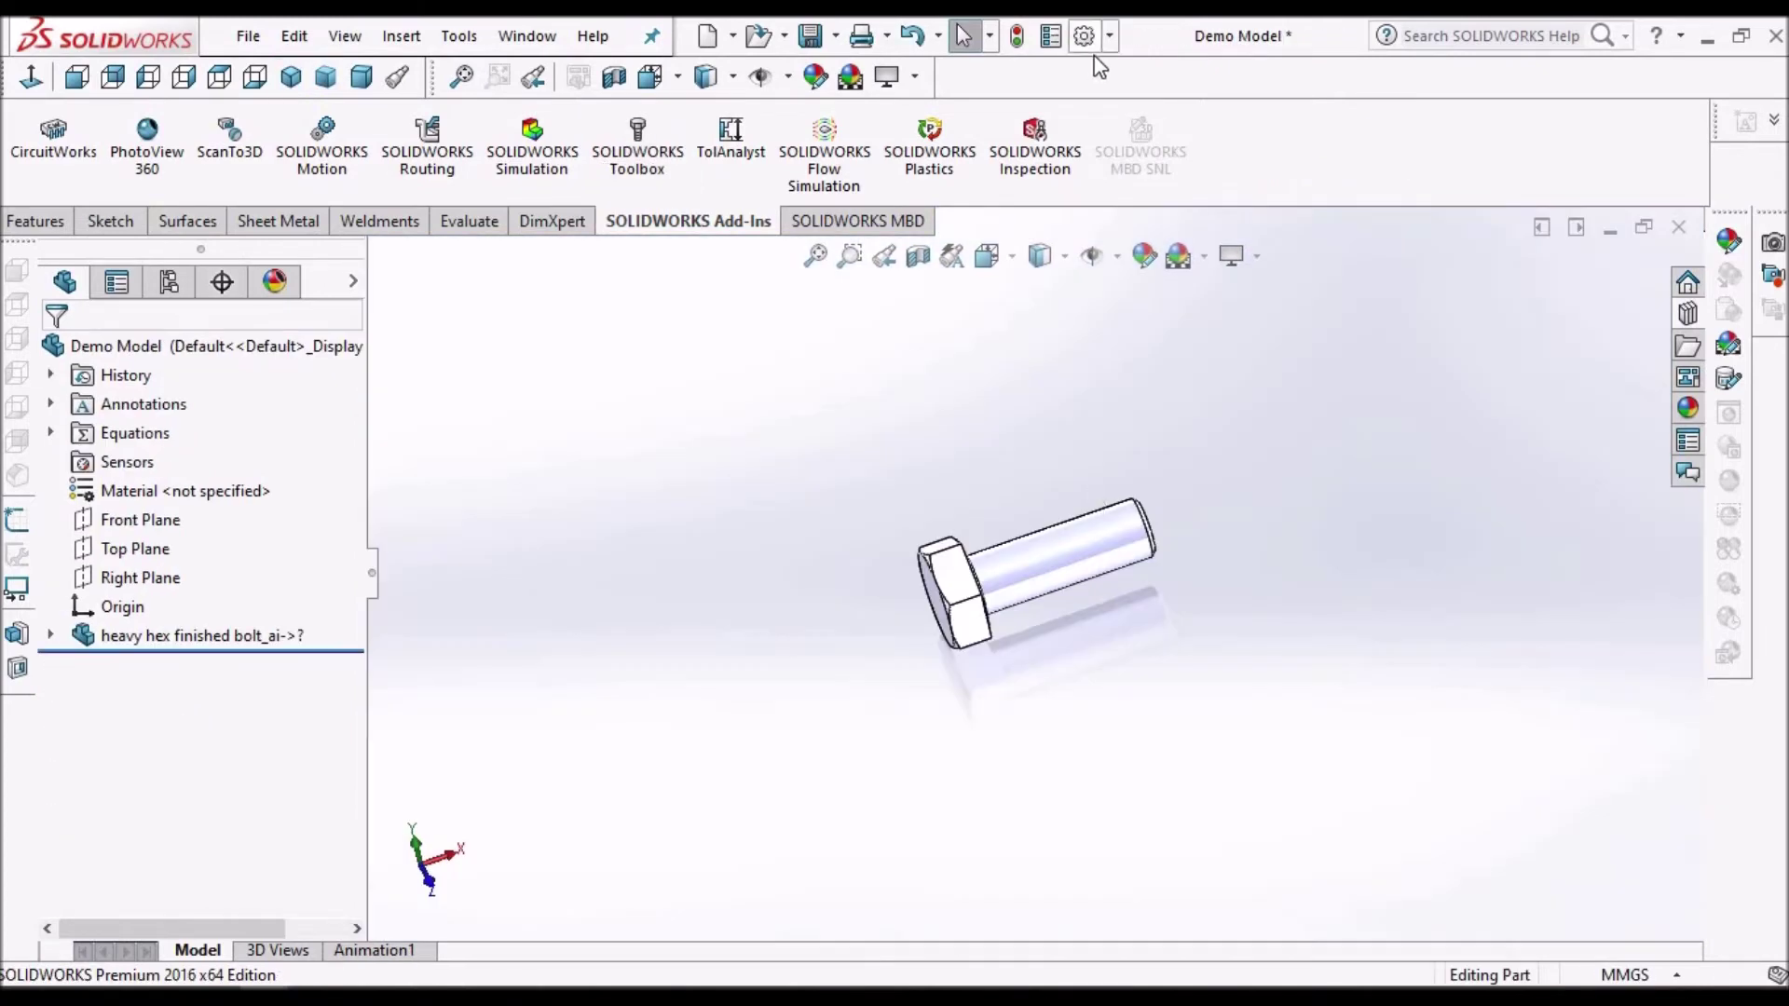
Enable the SOLIDWORKS Toolbox Library add-in both for the current session and at start-up.
left_click(1110, 36)
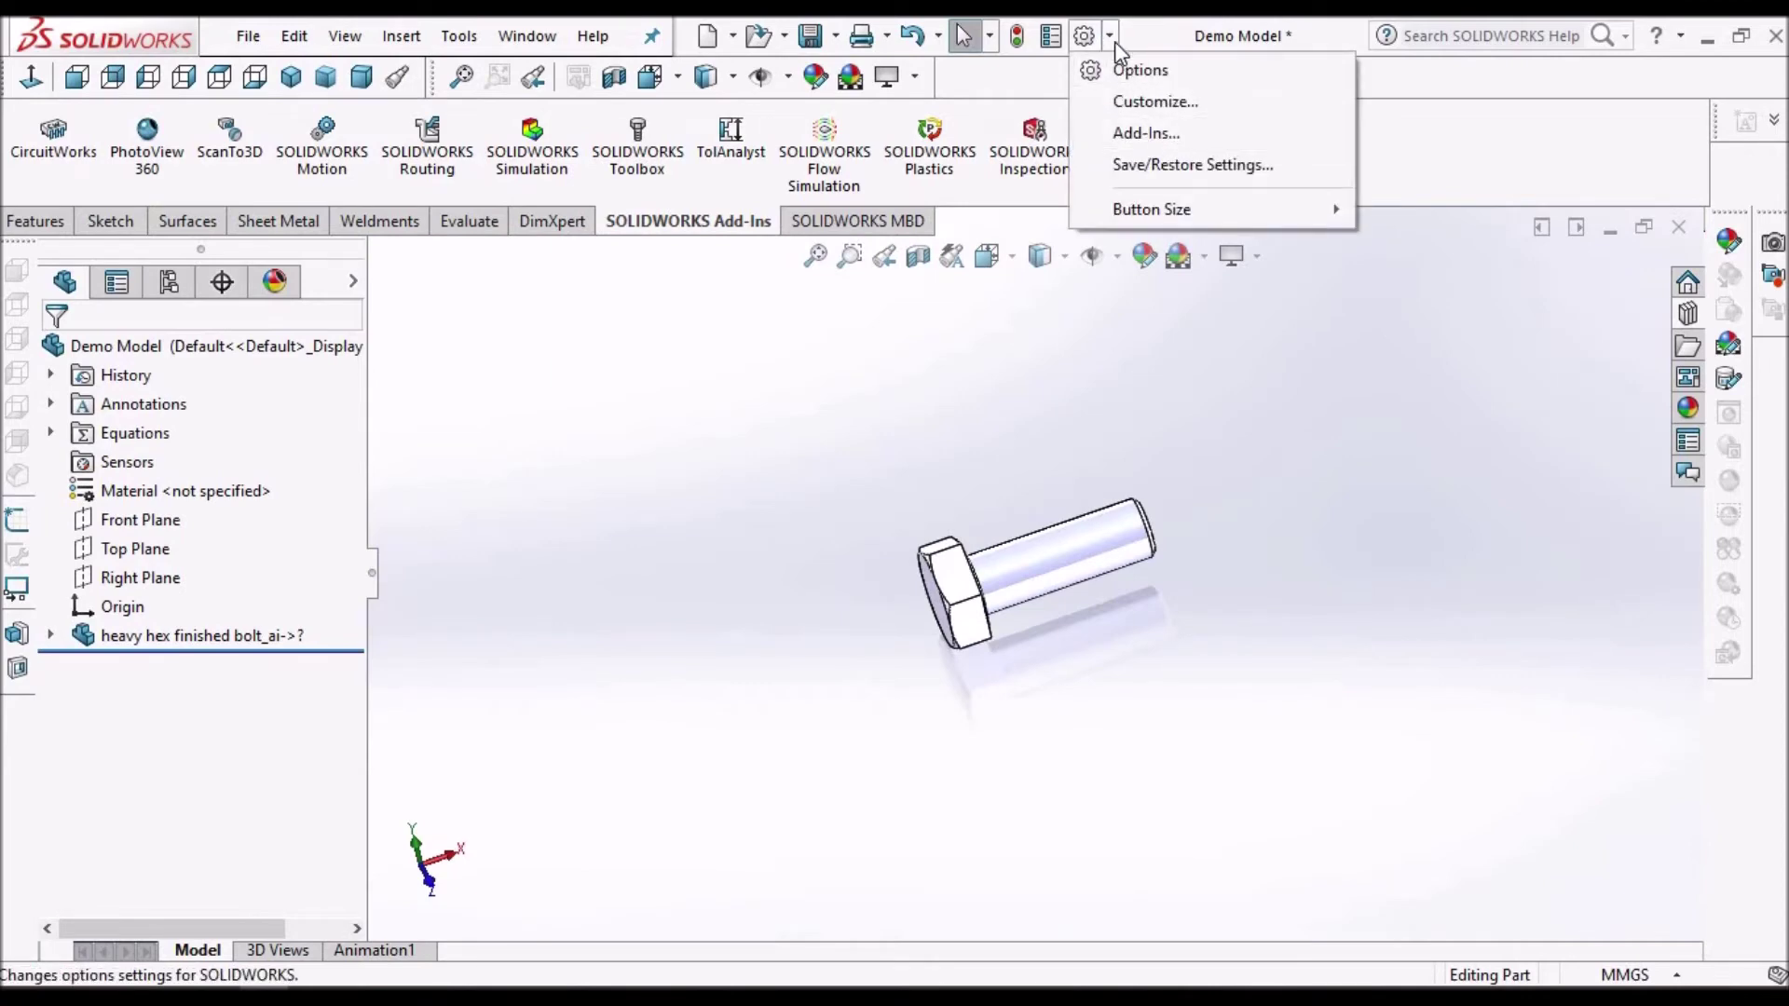
left_click(1169, 135)
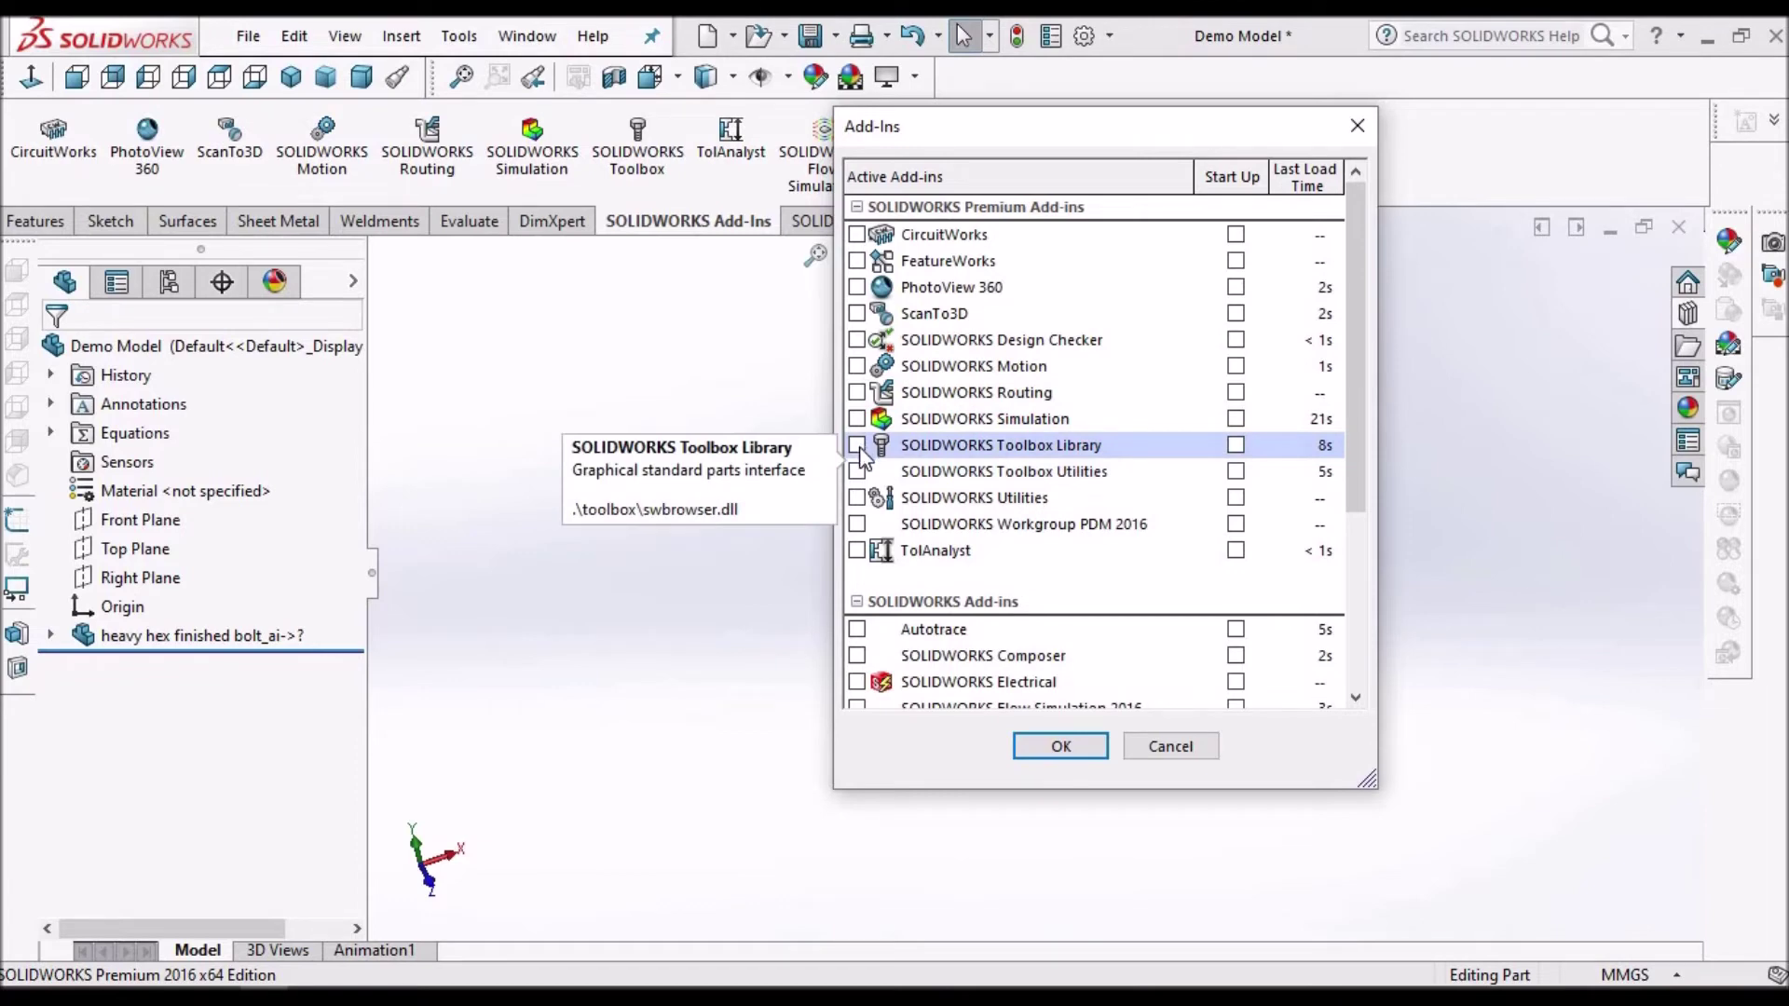
left_click(857, 447)
left_click(1161, 481)
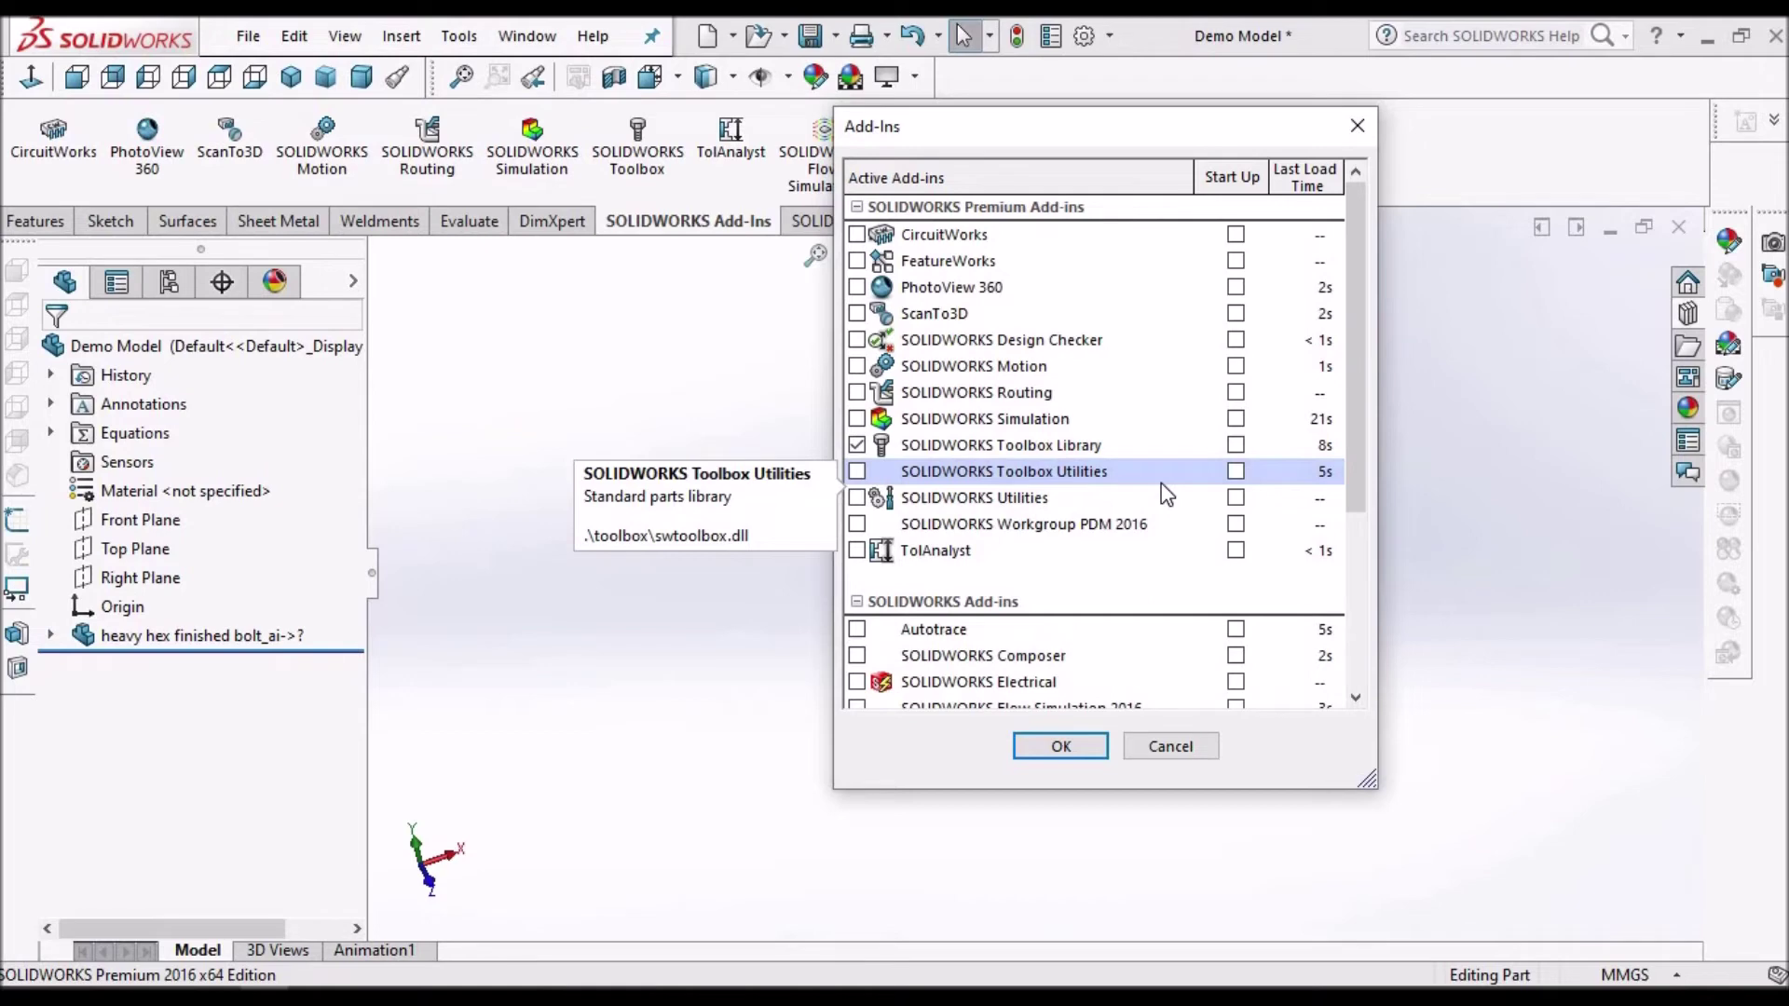
left_click(1236, 447)
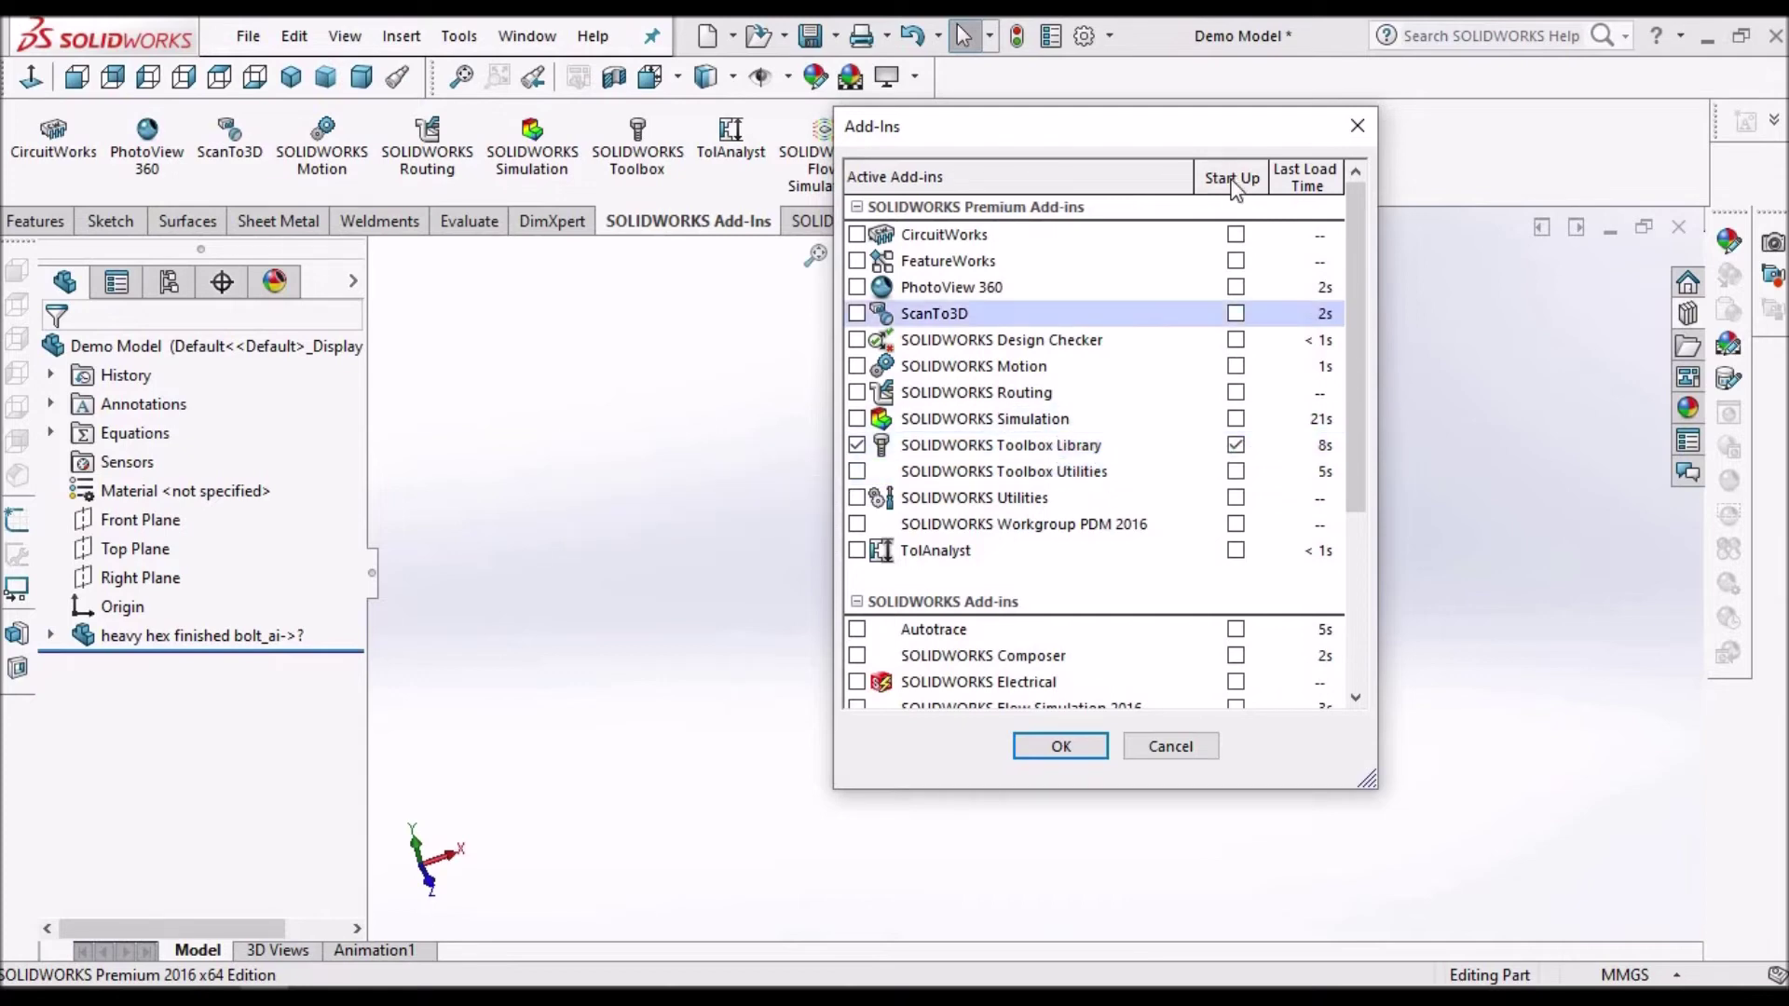
left_click(1064, 746)
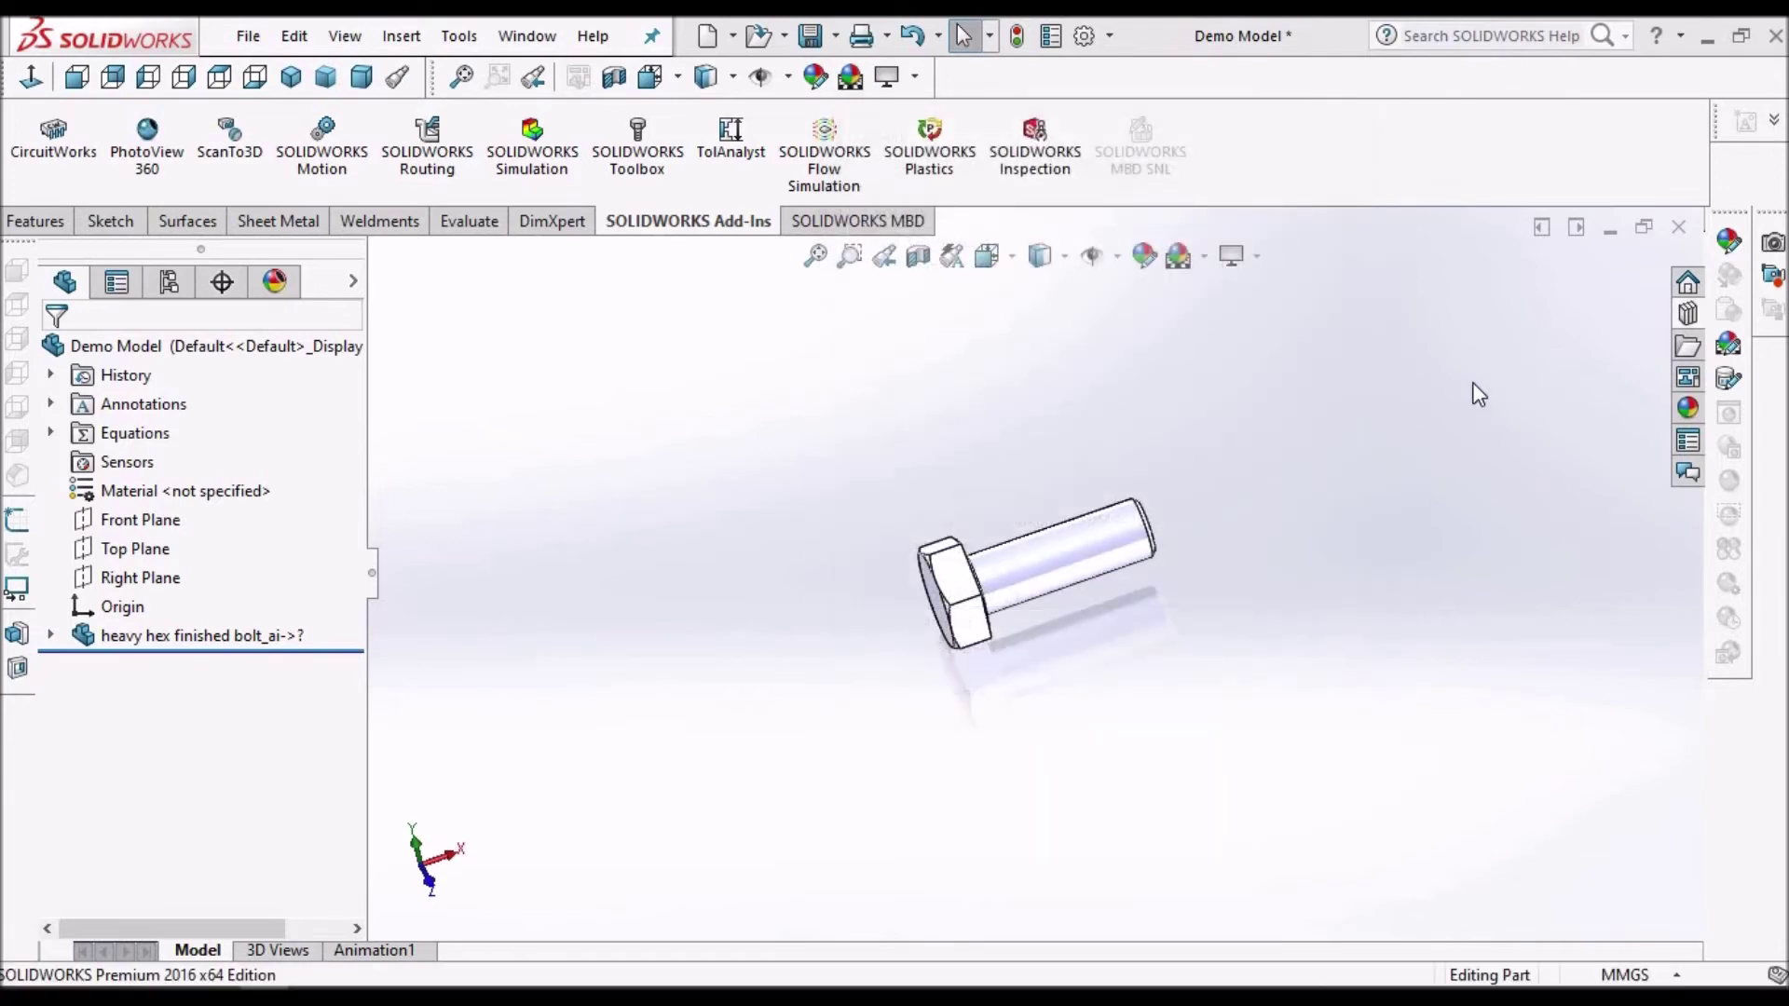
Check the Design Library and review the active and start-up settings of the Toolbox Library add-in.
left_click(1689, 317)
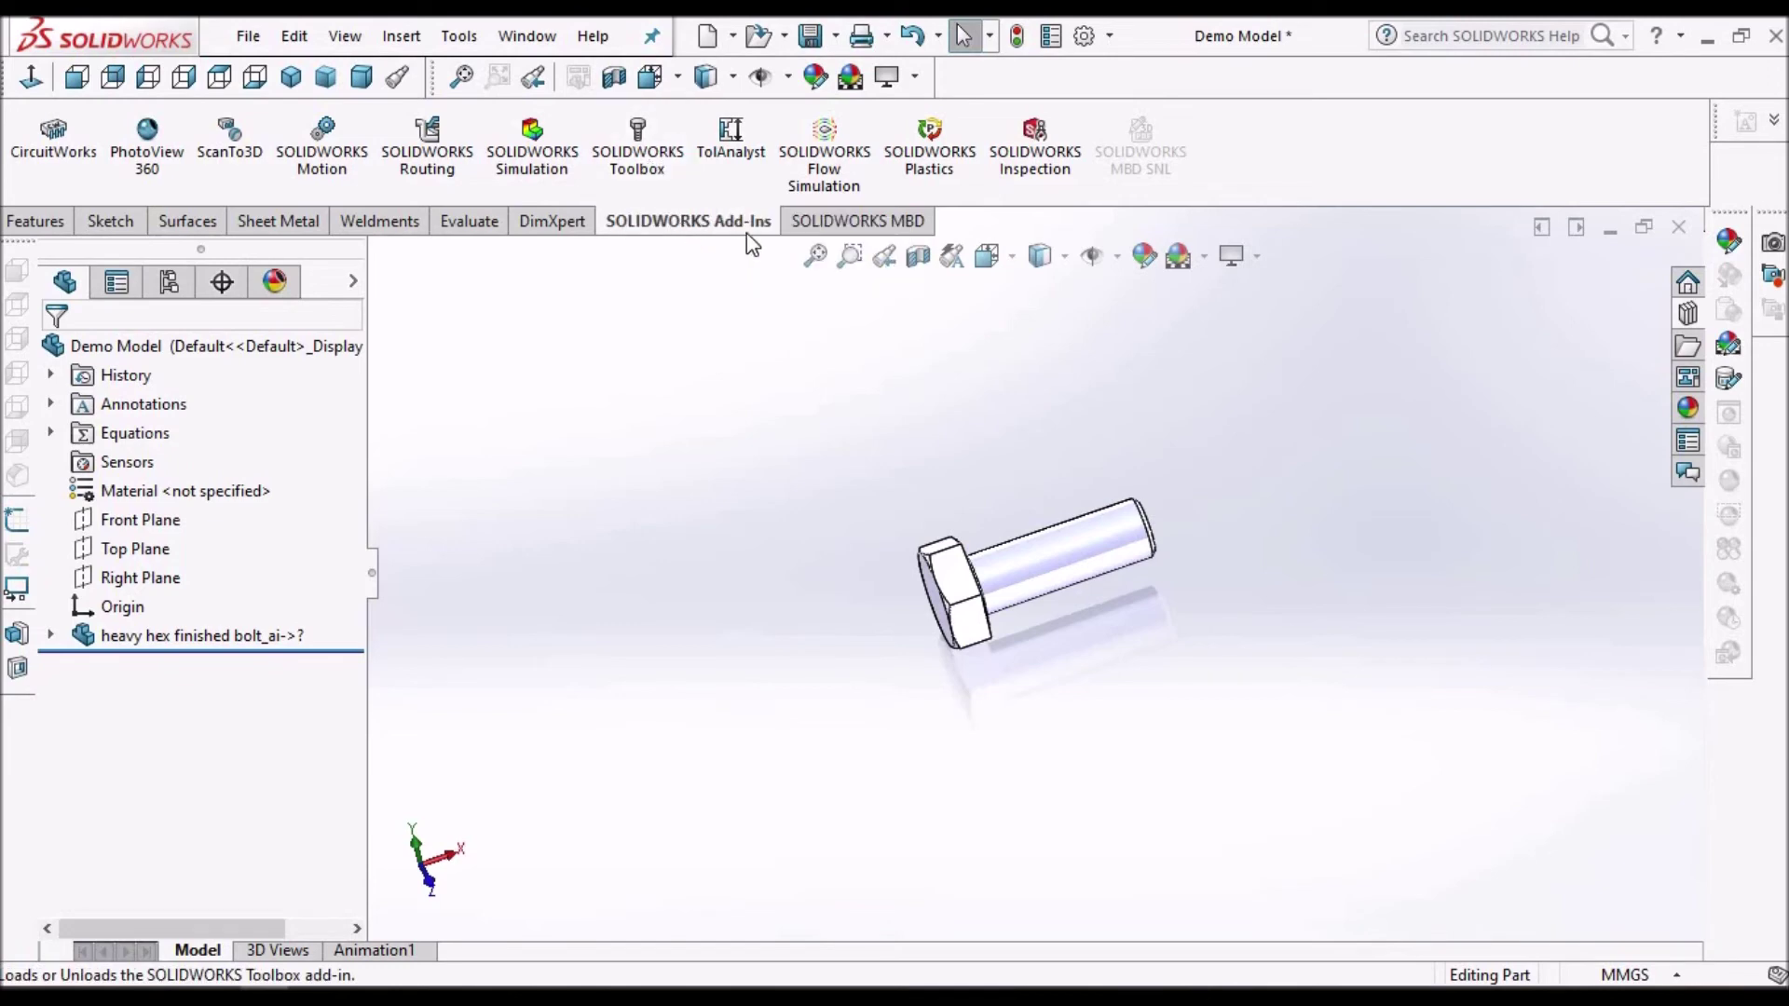
left_click(1109, 37)
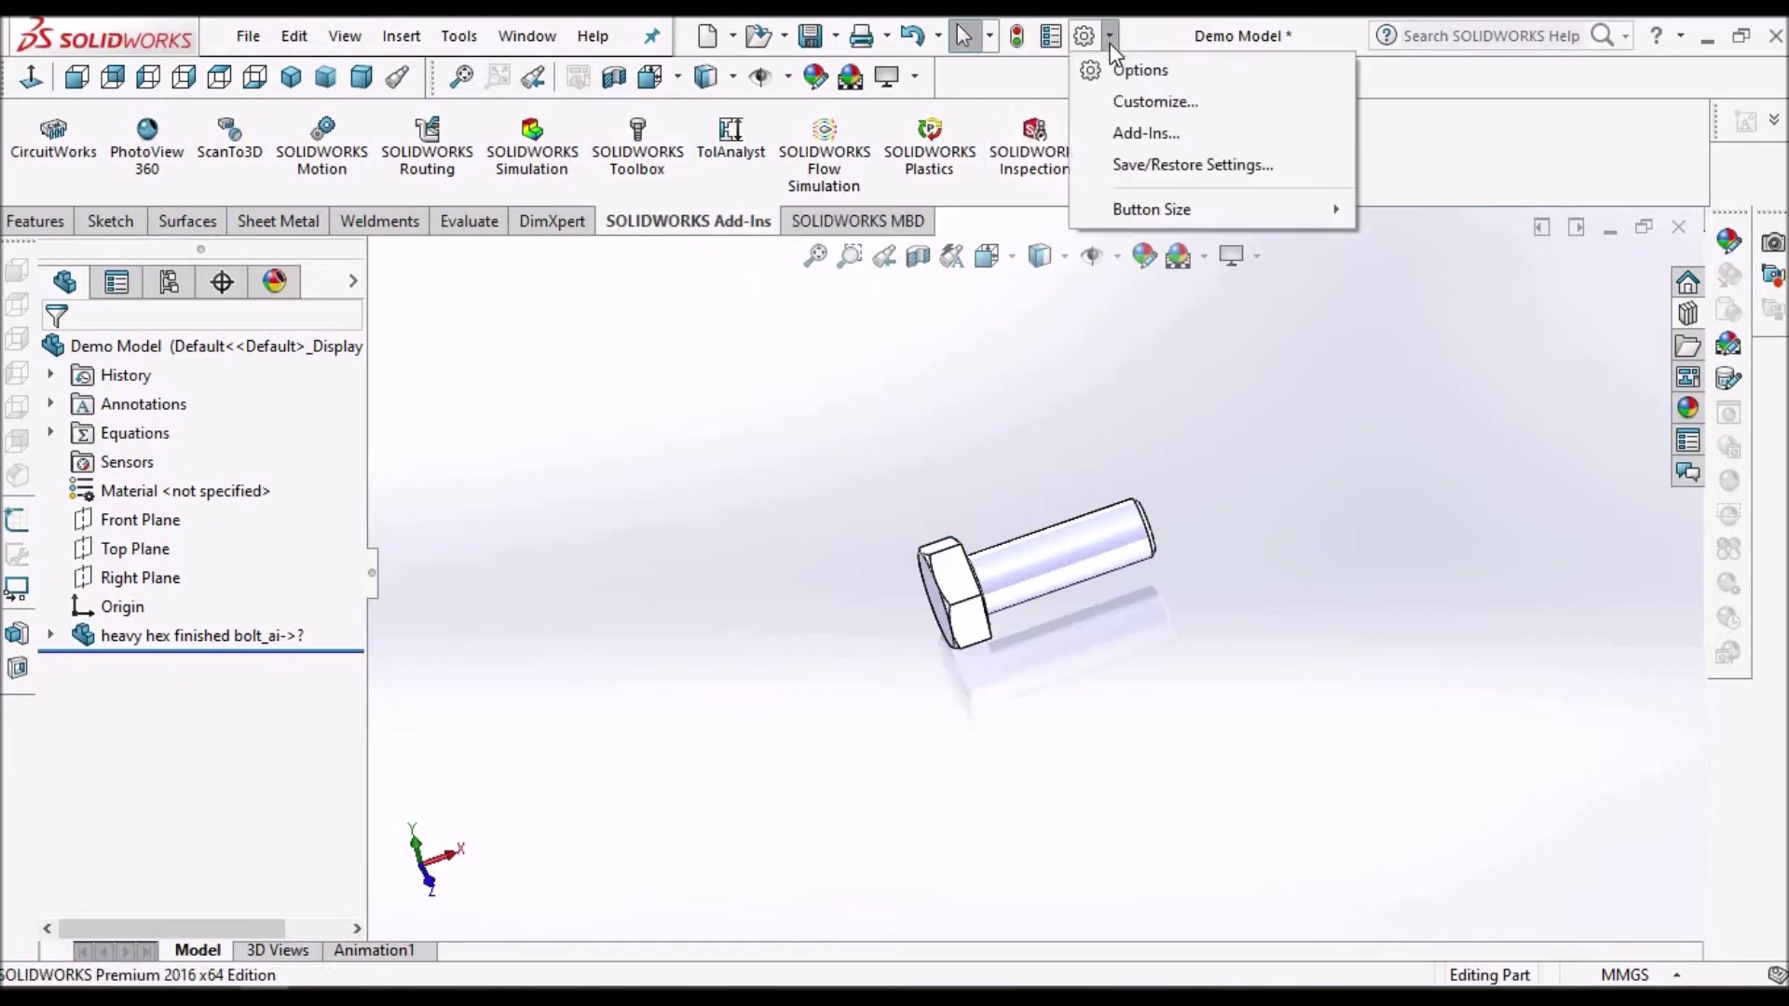
left_click(1146, 135)
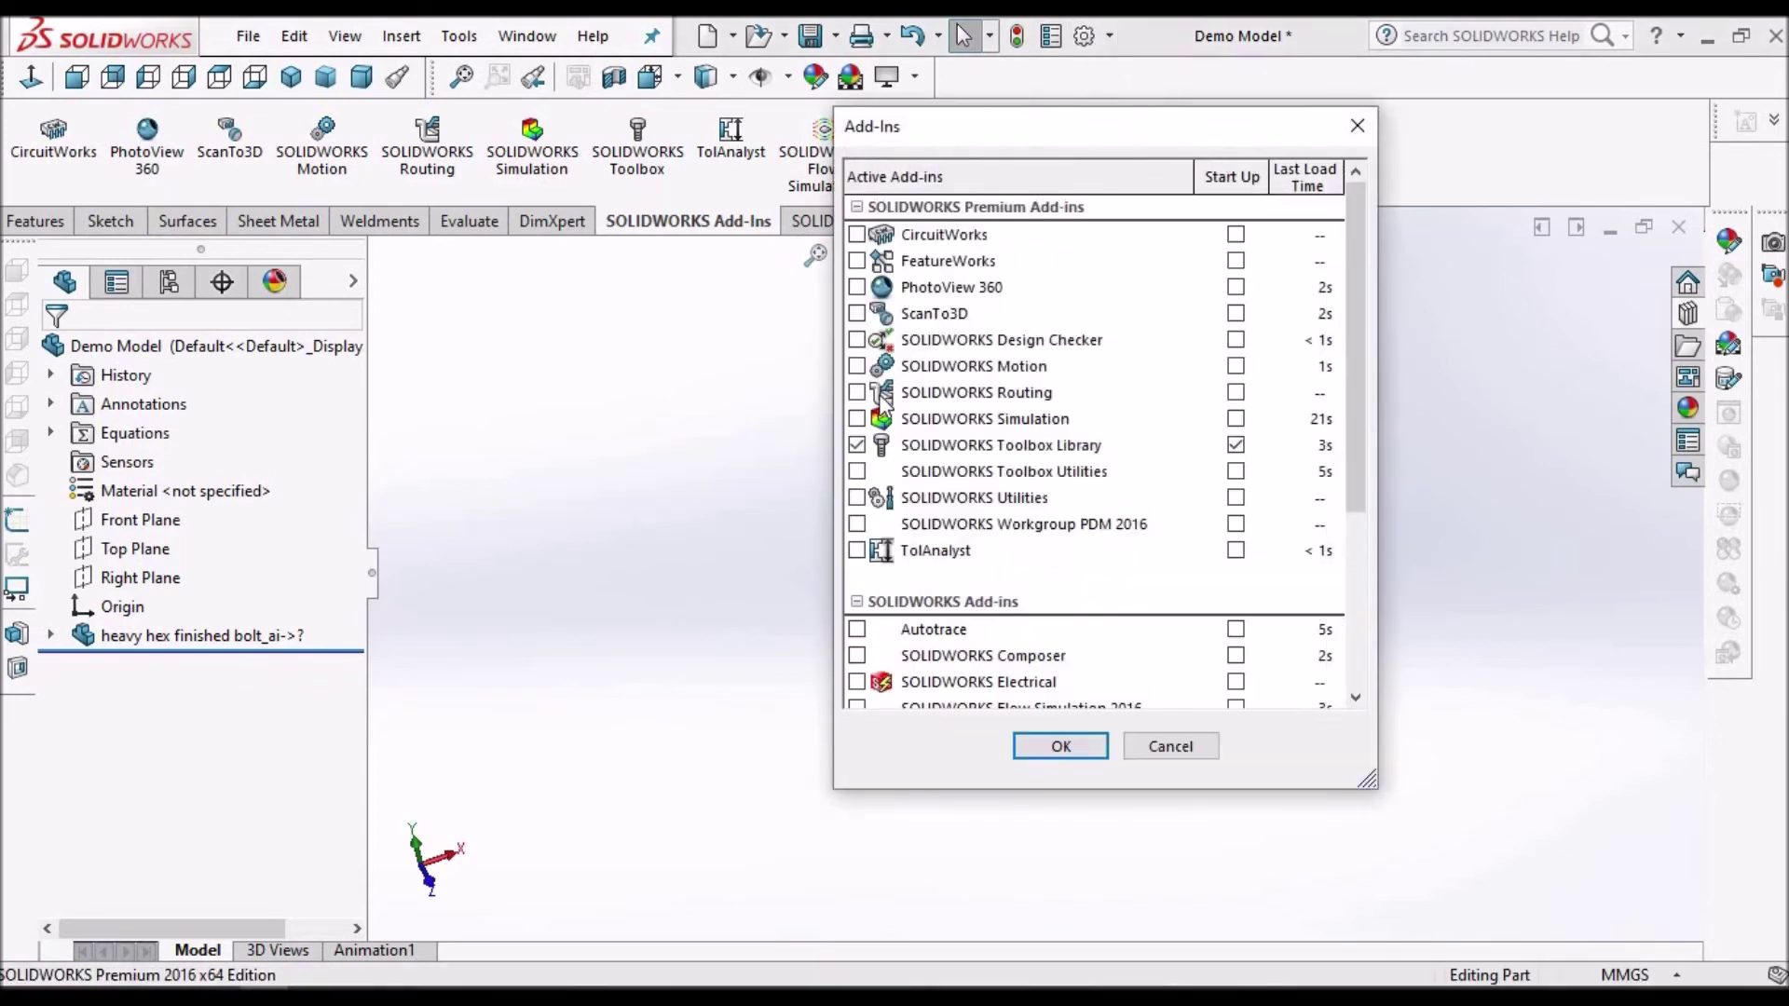
left_click(1067, 746)
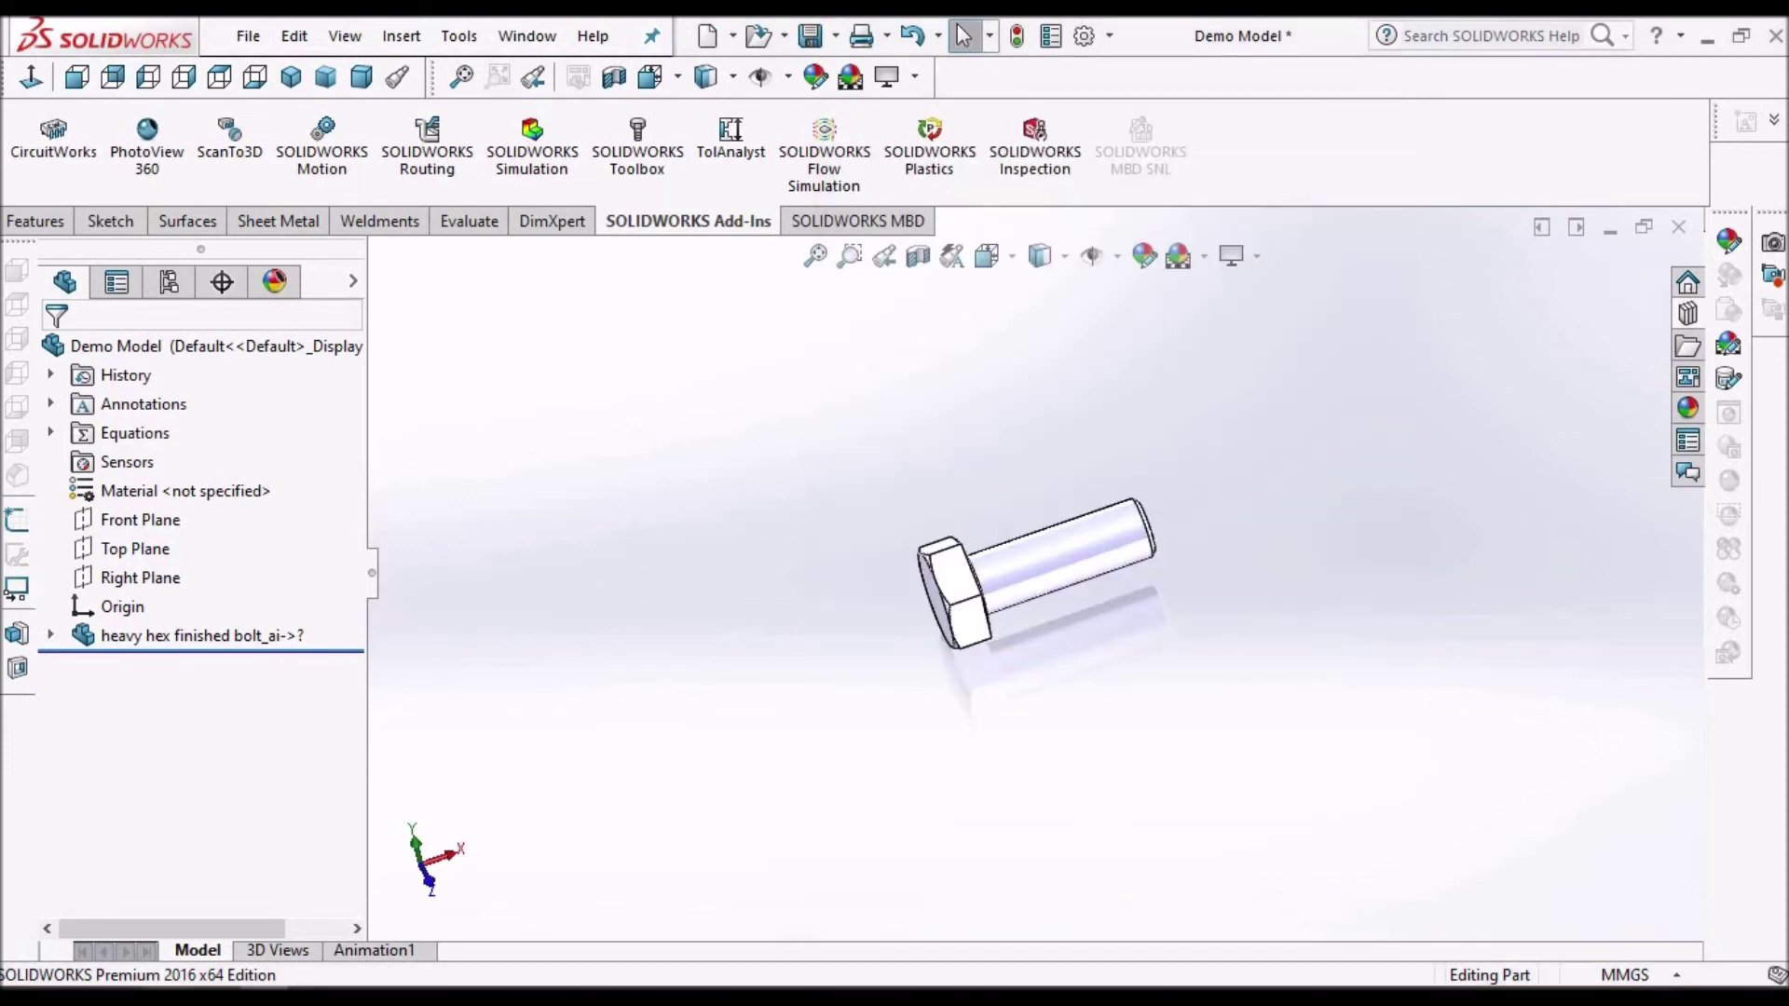